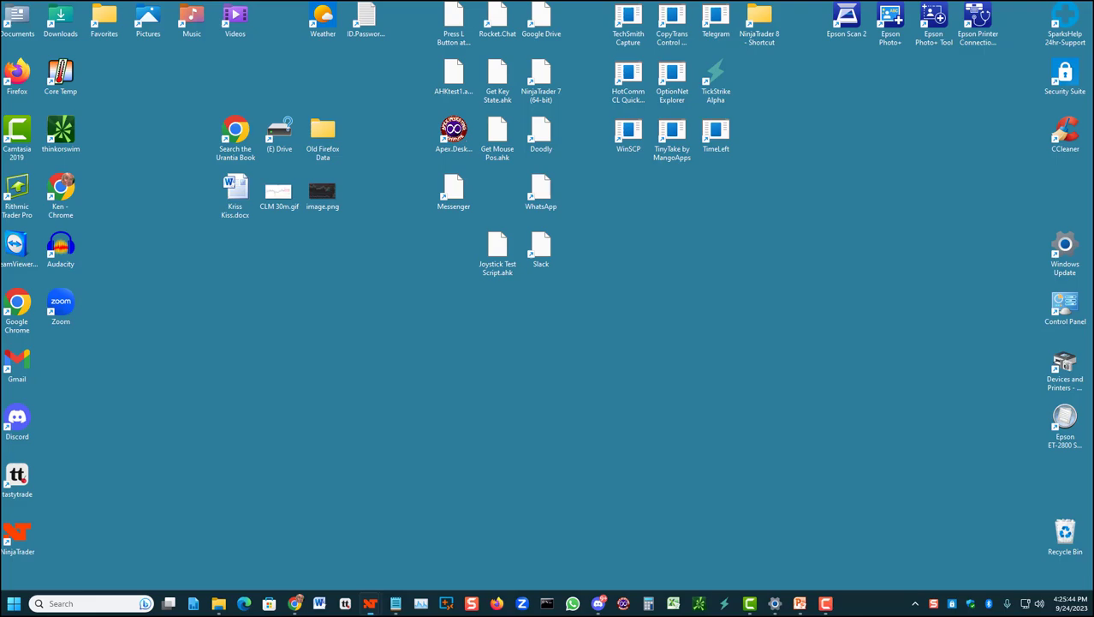
Step: Move the Market Analyzer off screen and bring in Chrome with the 'ninja lag timer' search
left_click_drag(405, 322, 477, 294)
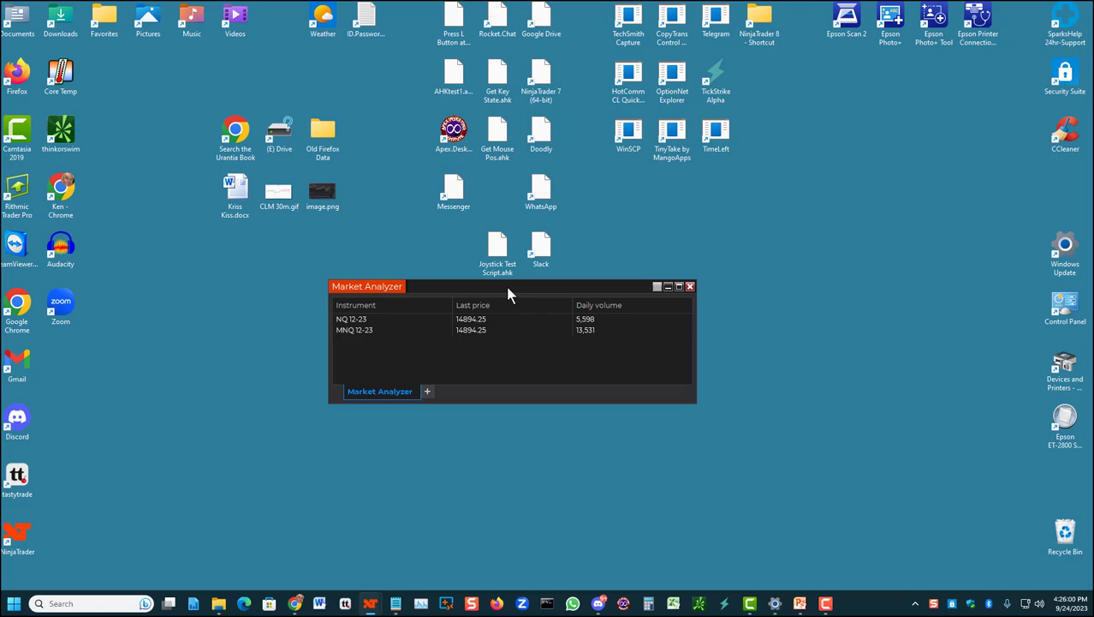
left_click_drag(507, 291, 933, 0)
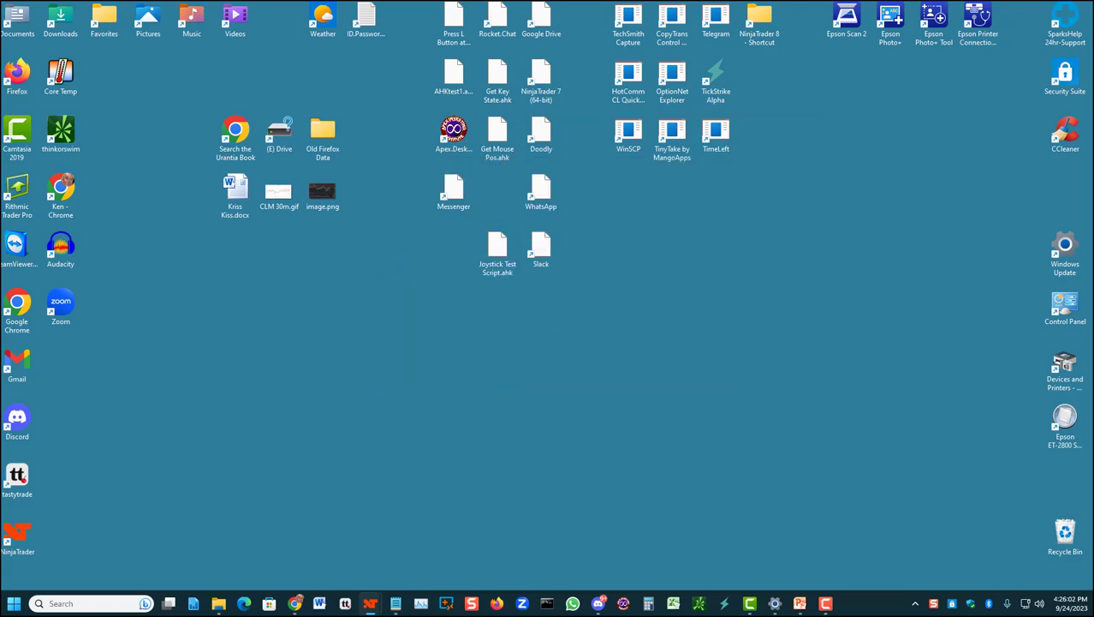
left_click_drag(1093, 9, 845, 24)
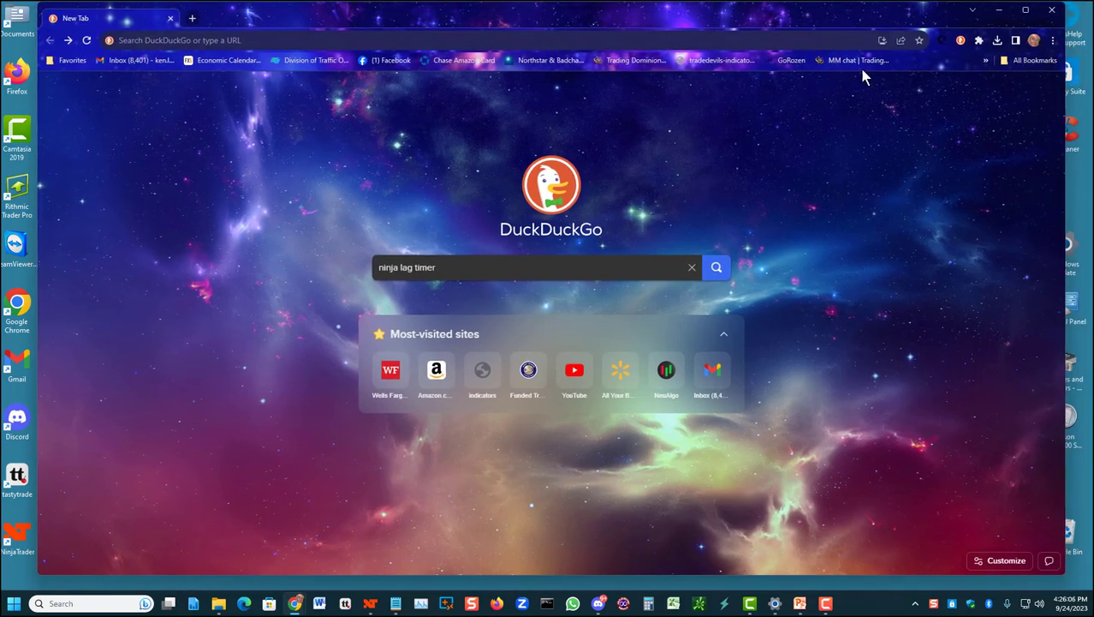
Step: Search 'ninja lag timer', open the Leeloo Trading article, and download NT8 Lag Analyzer.zip
left_click(719, 270)
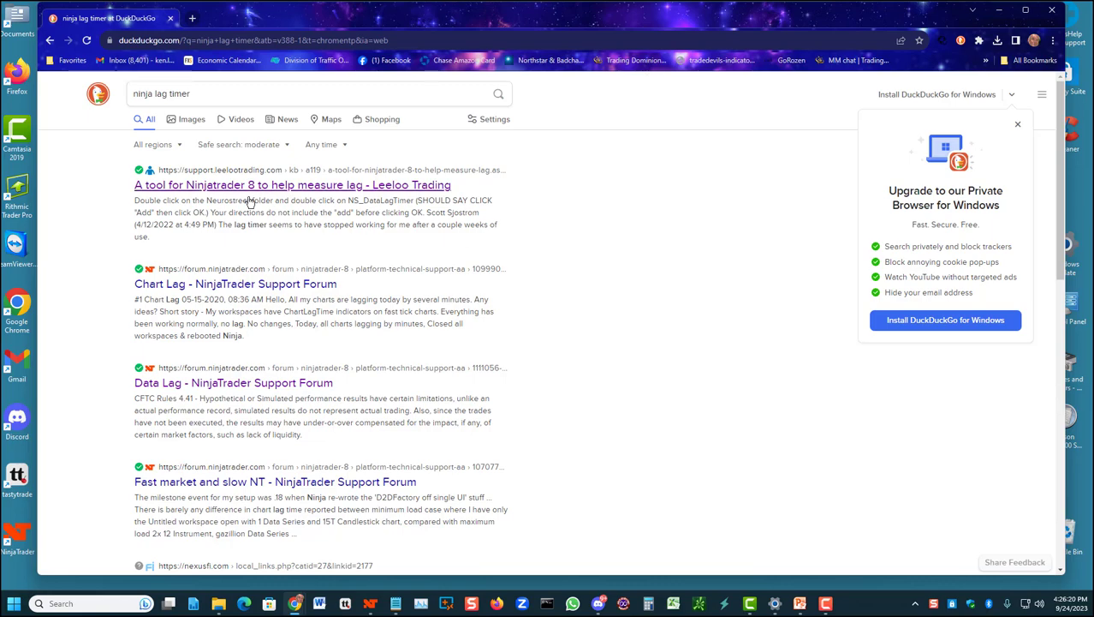
left_click(276, 185)
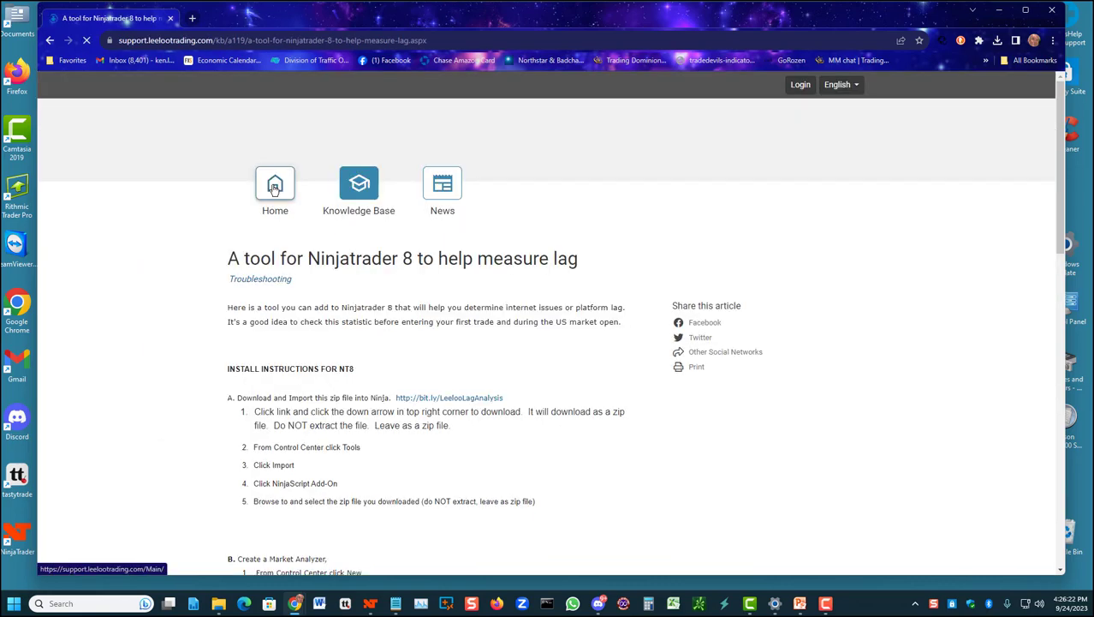
scroll(769, 233, "down", 3)
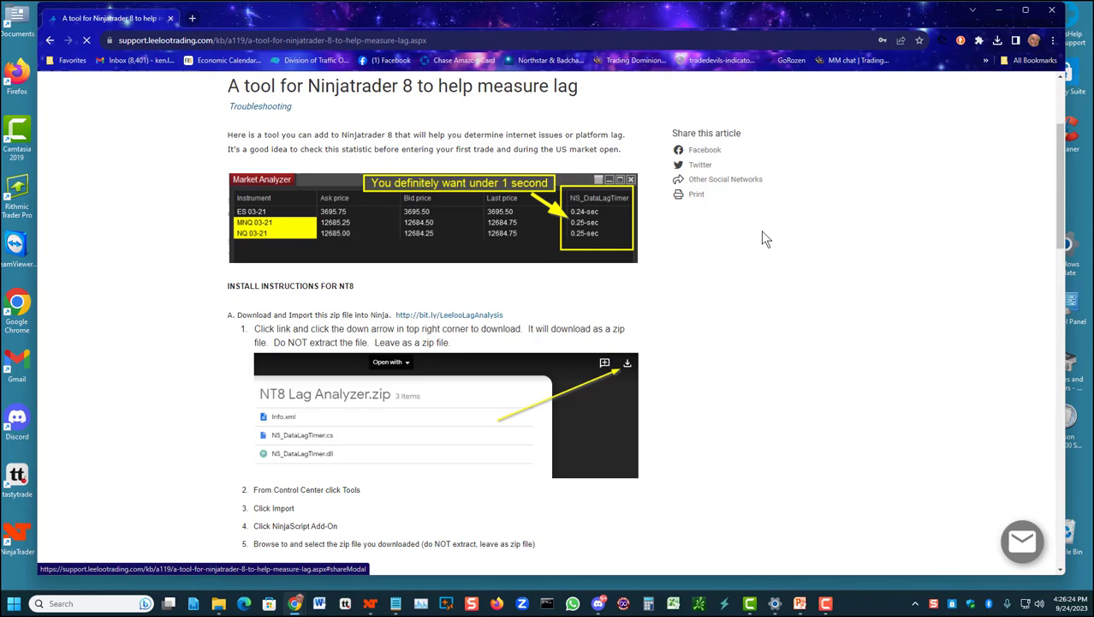
left_click(444, 315)
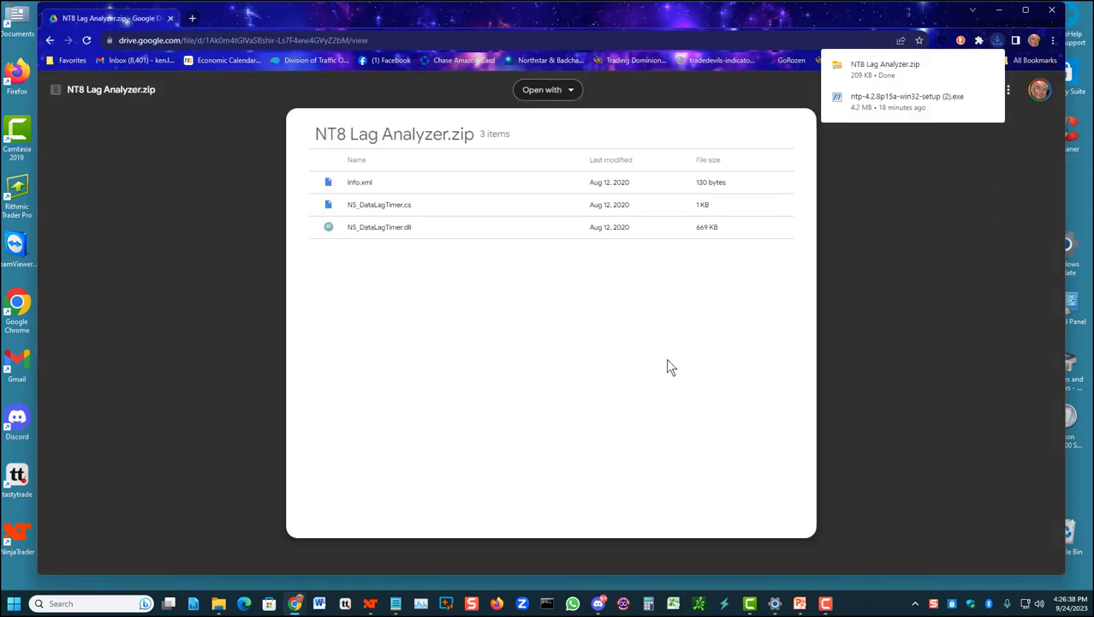
Step: Confirm NT8 Lag Analyzer.zip is in Downloads, then minimize Chrome and Explorer to show the desktop
left_click(219, 604)
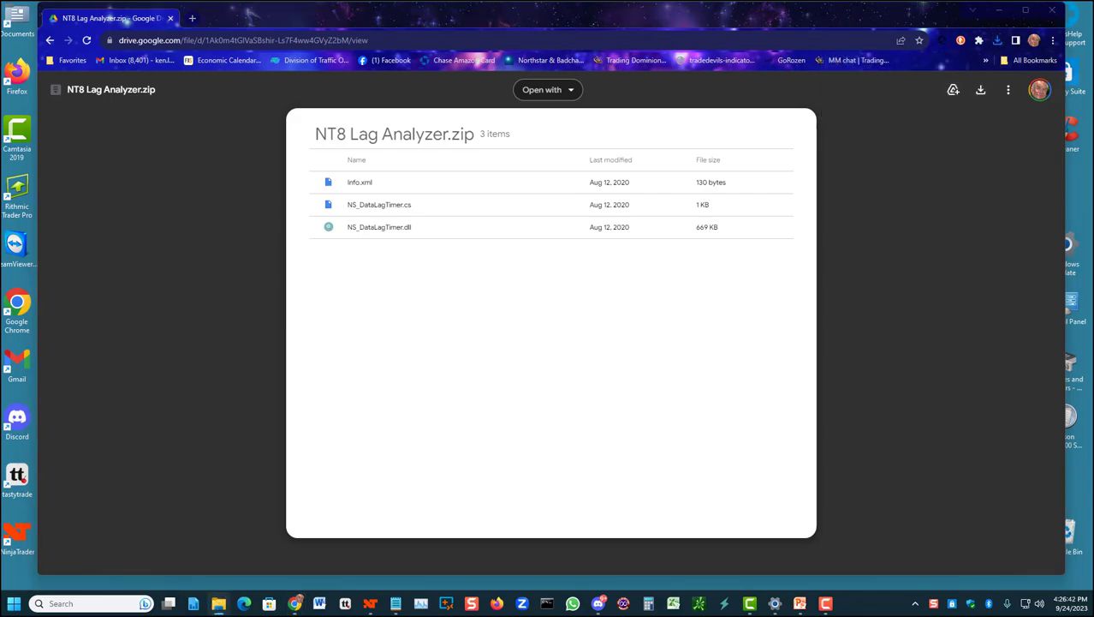
left_click_drag(438, 117, 655, 69)
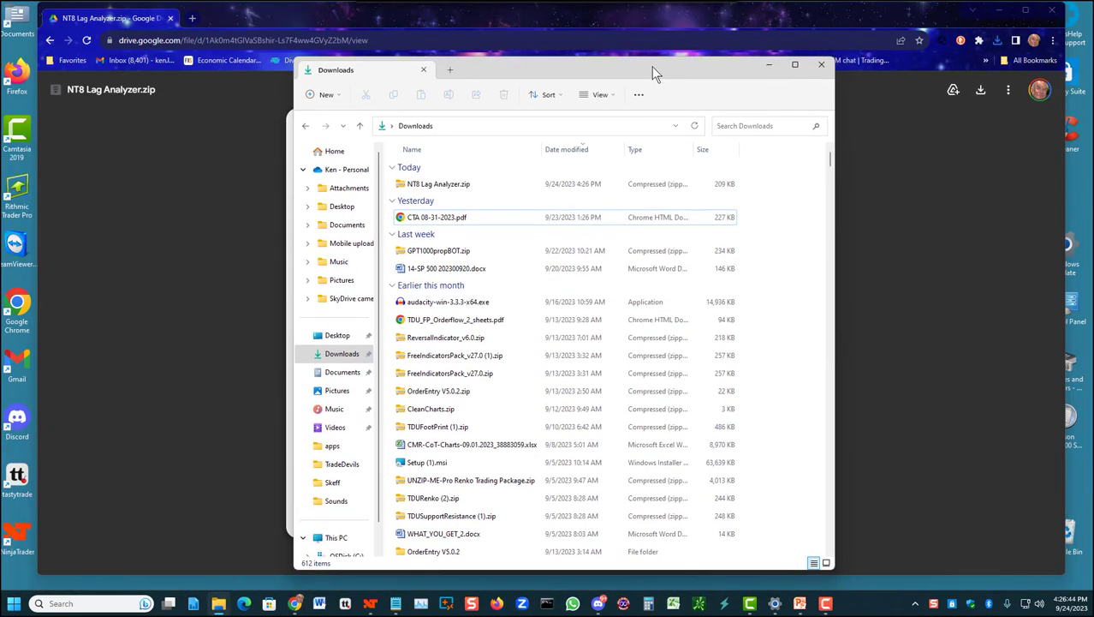
left_click(999, 9)
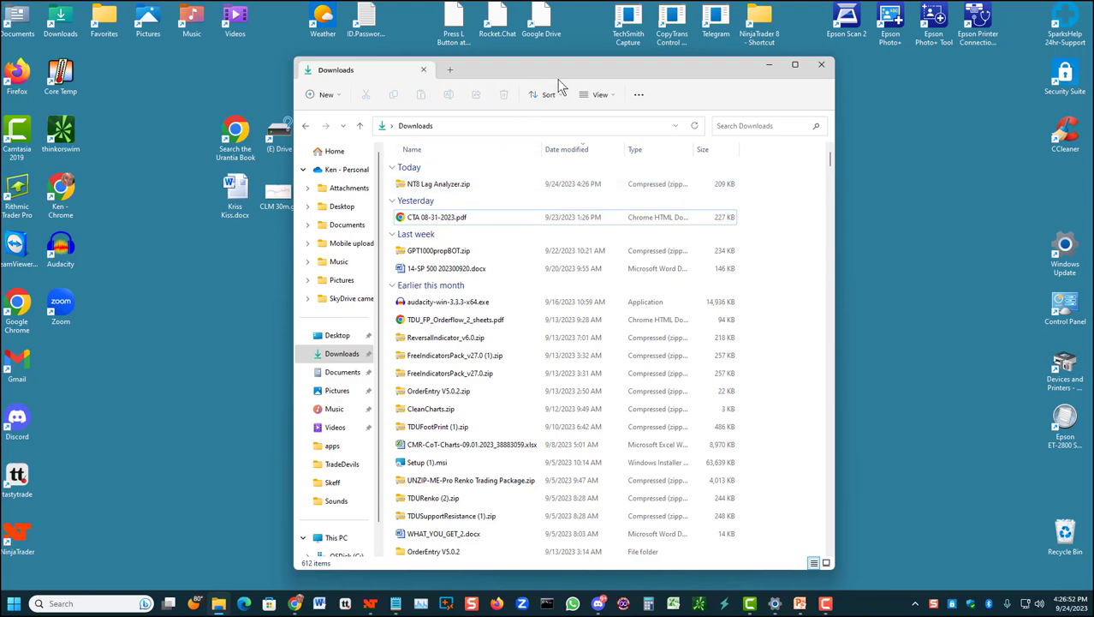
left_click_drag(558, 66, 539, 73)
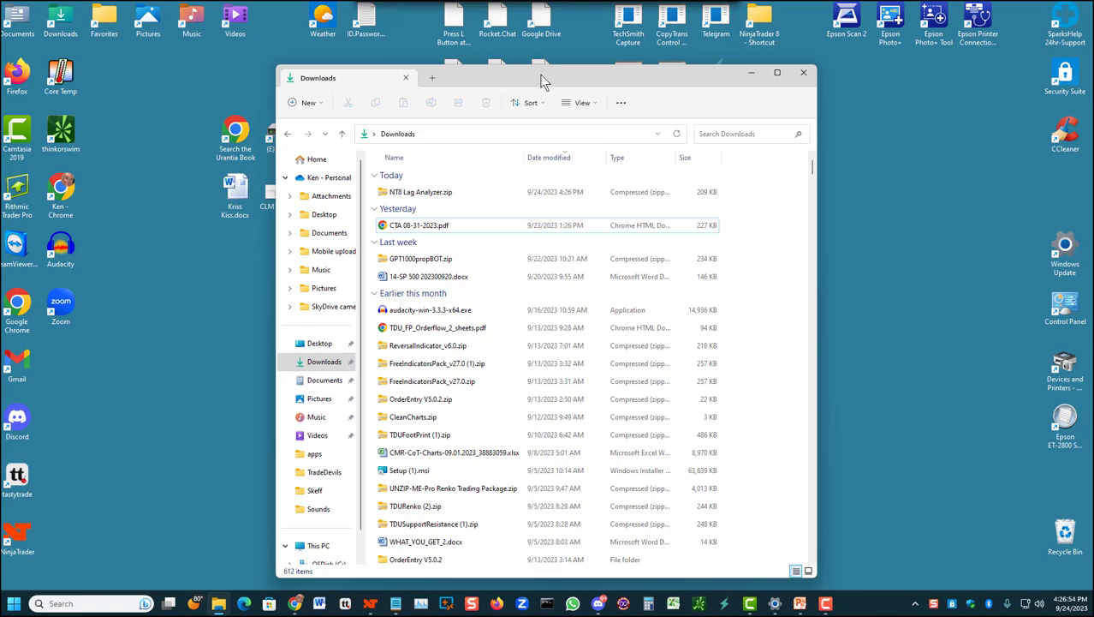
key("super+d")
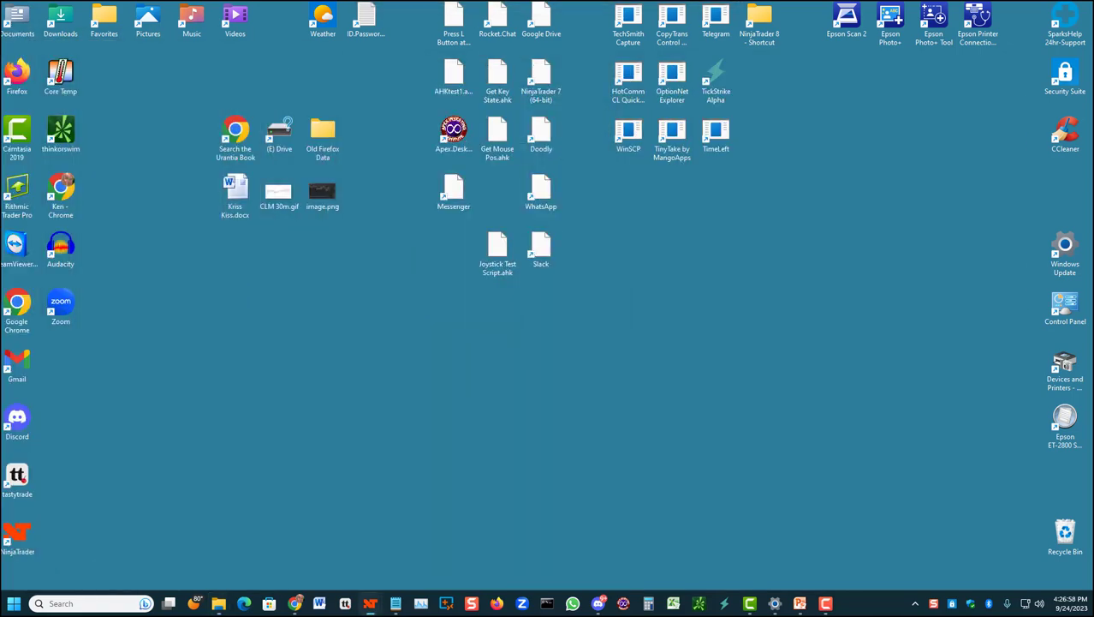
Step: Import NT8 Lag Analyzer.zip through Tools > Import > NinjaScript Add-On and acknowledge the success message
left_click(370, 603)
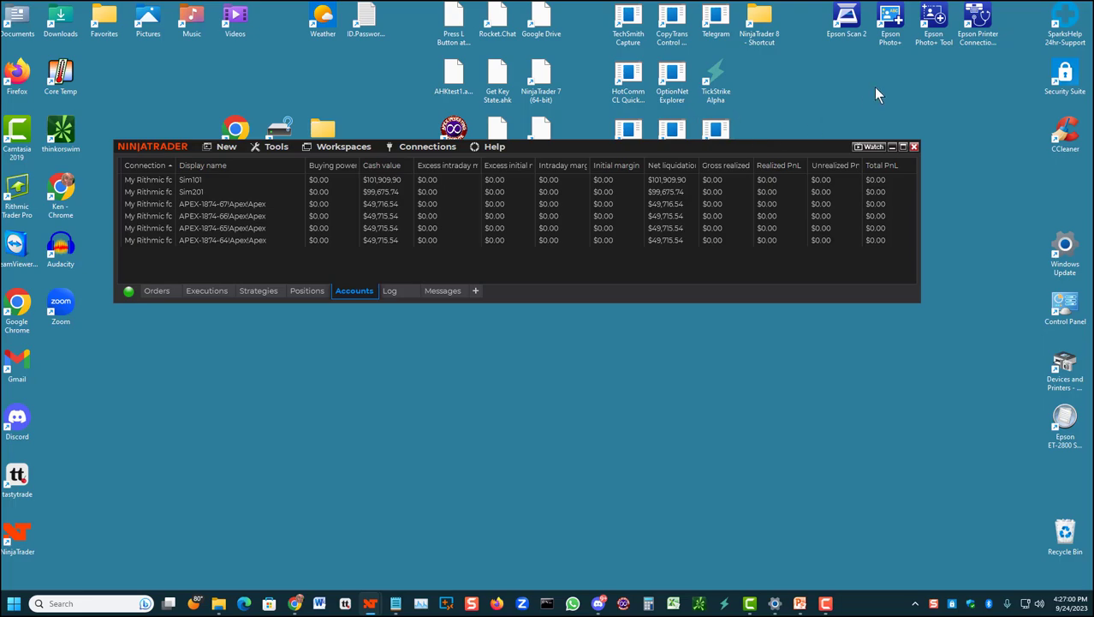
left_click_drag(603, 148, 646, 143)
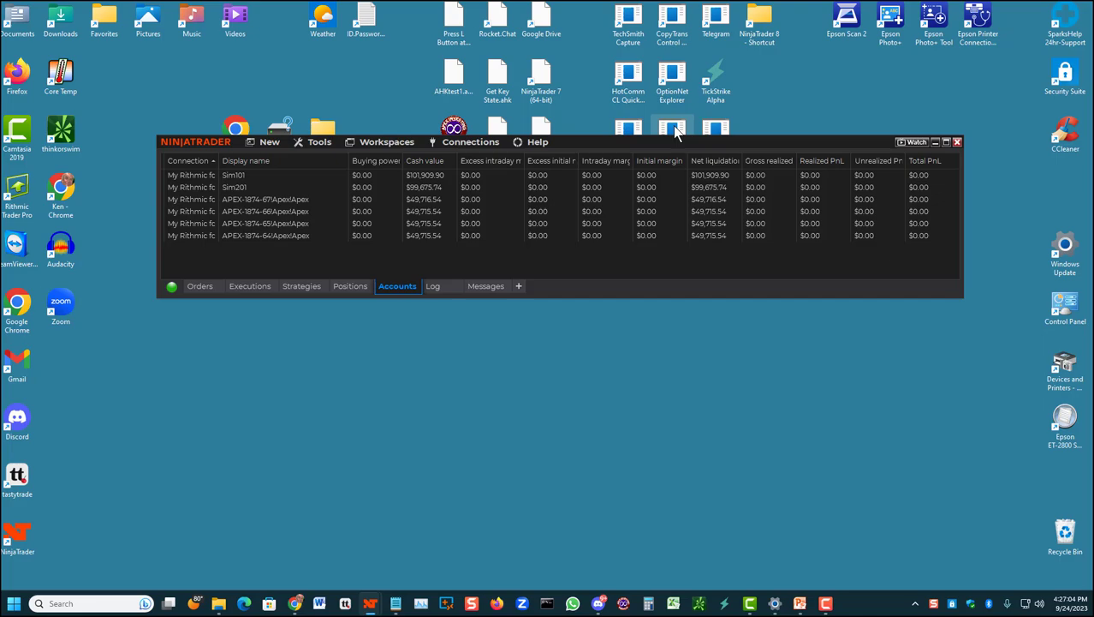
left_click(320, 143)
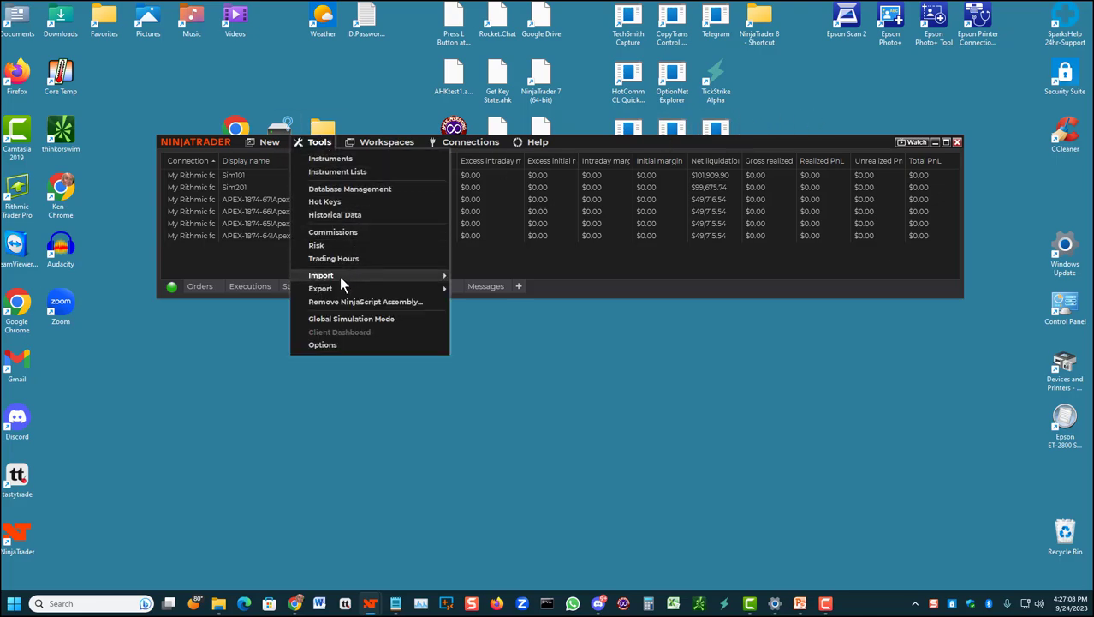
mouse_move(334, 277)
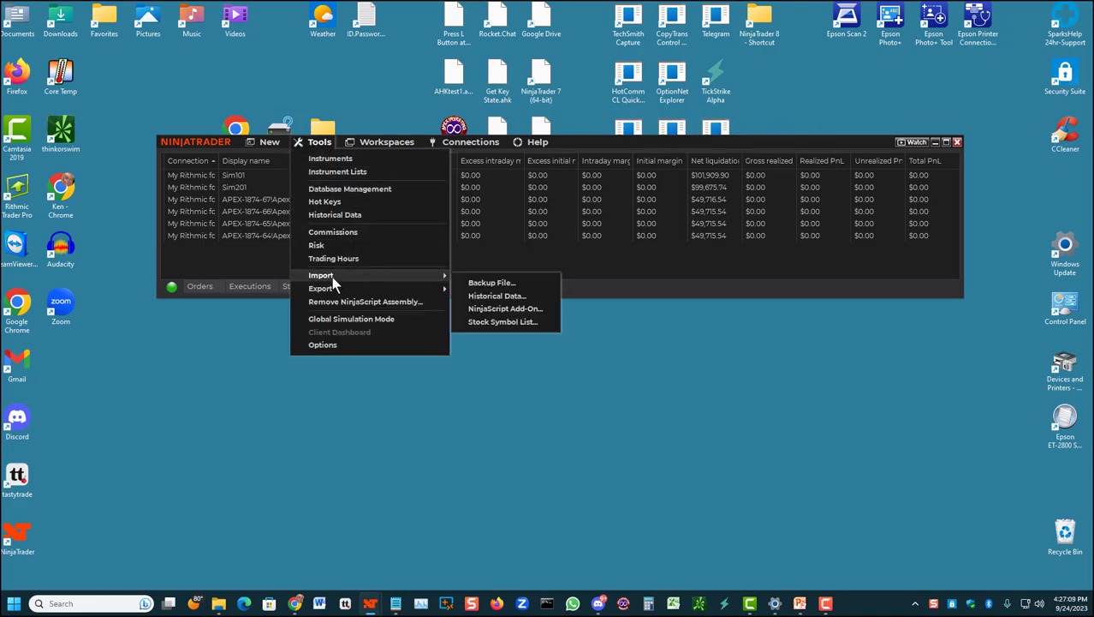
left_click(493, 310)
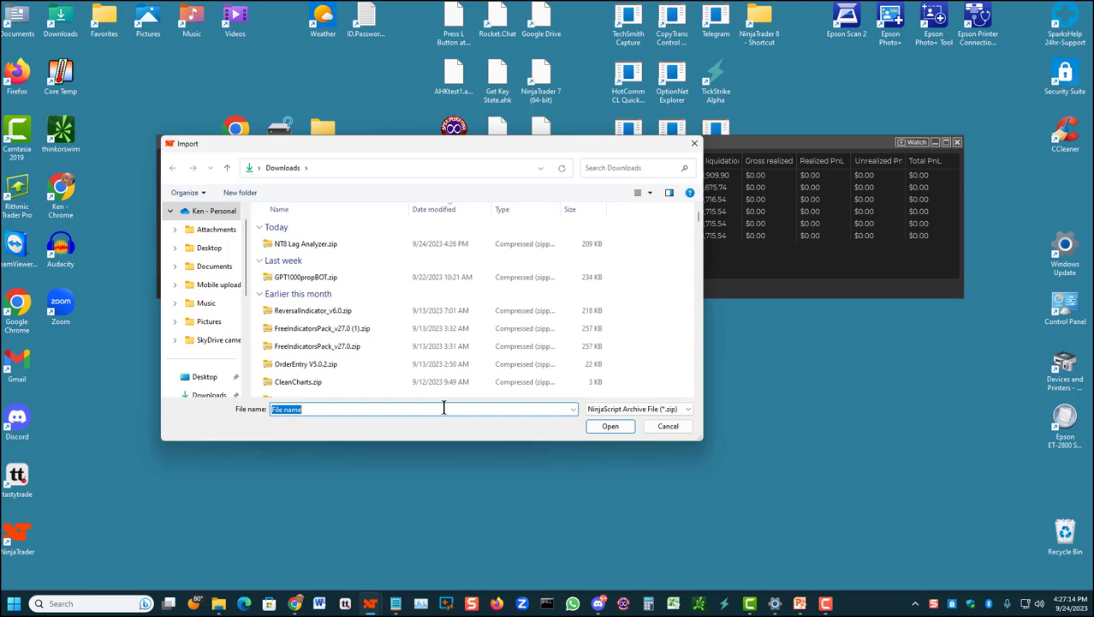
left_click_drag(415, 145, 532, 103)
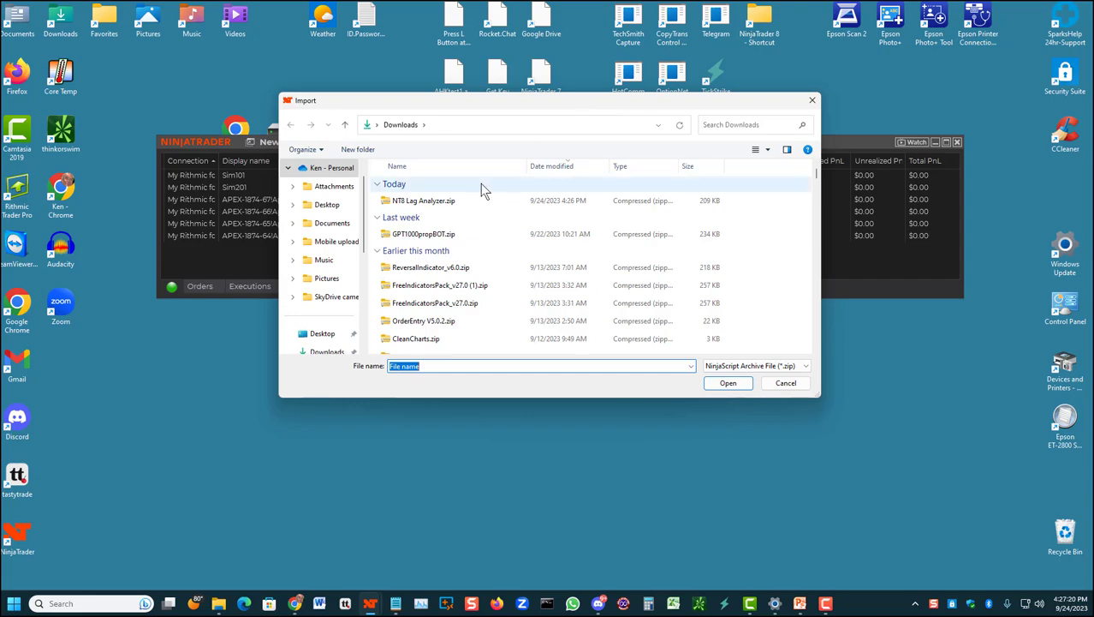
double_click(431, 201)
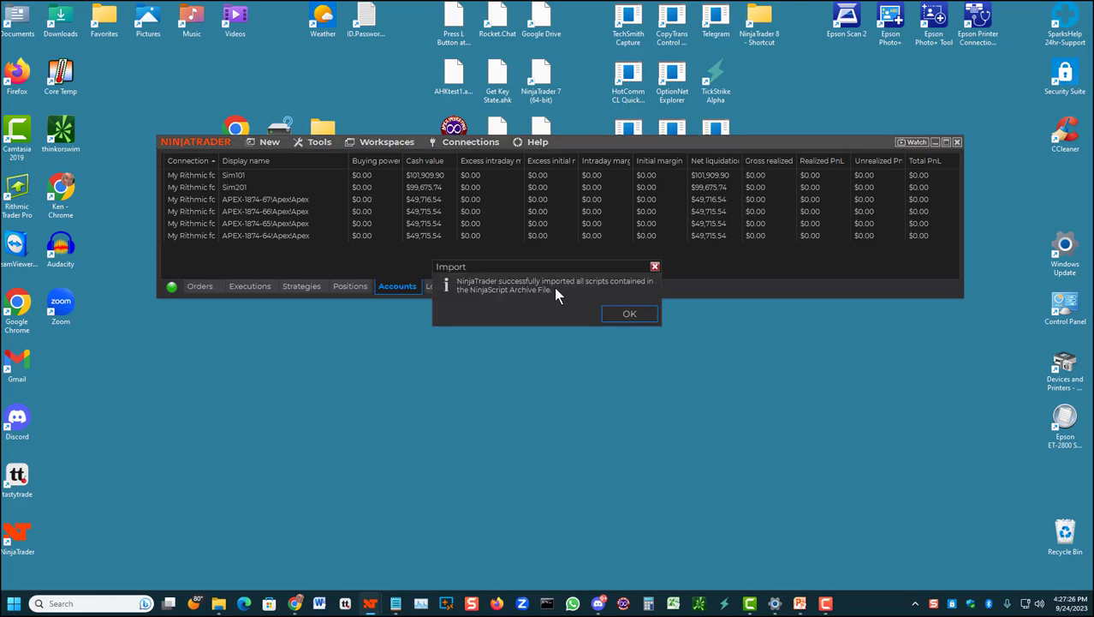
left_click_drag(542, 261, 524, 324)
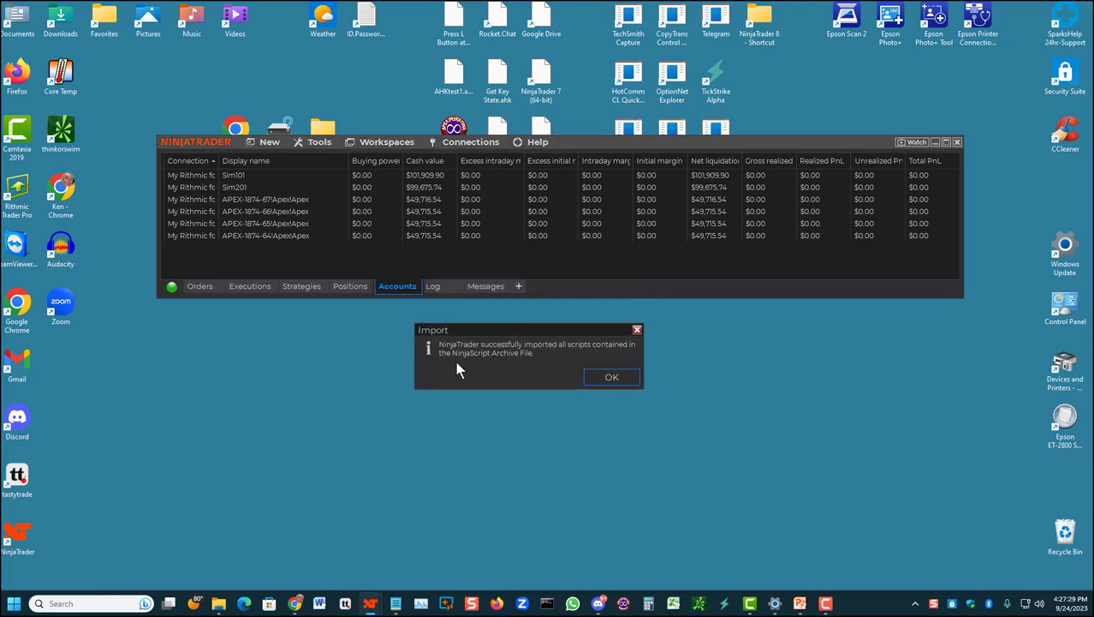
left_click(613, 378)
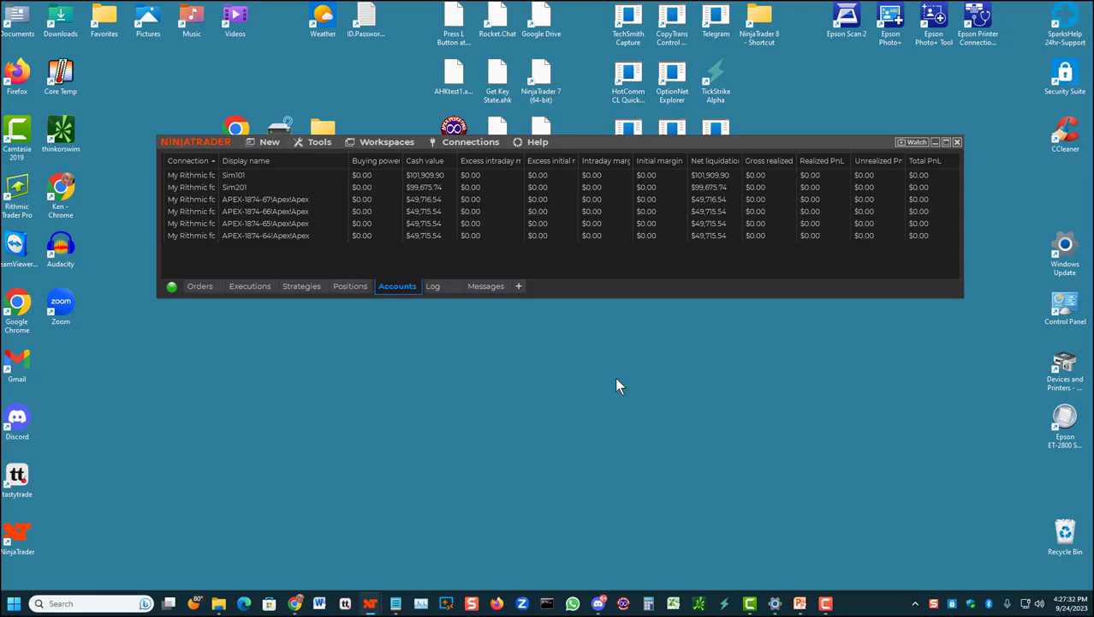
left_click_drag(603, 142, 614, 131)
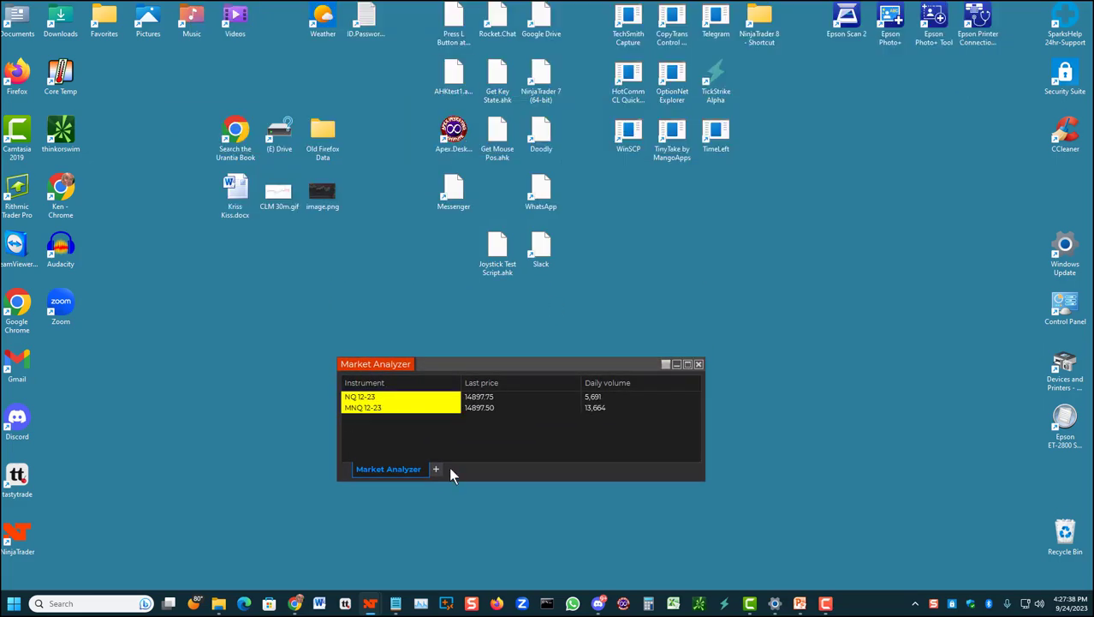
left_click_drag(569, 365, 545, 140)
left_click(530, 182)
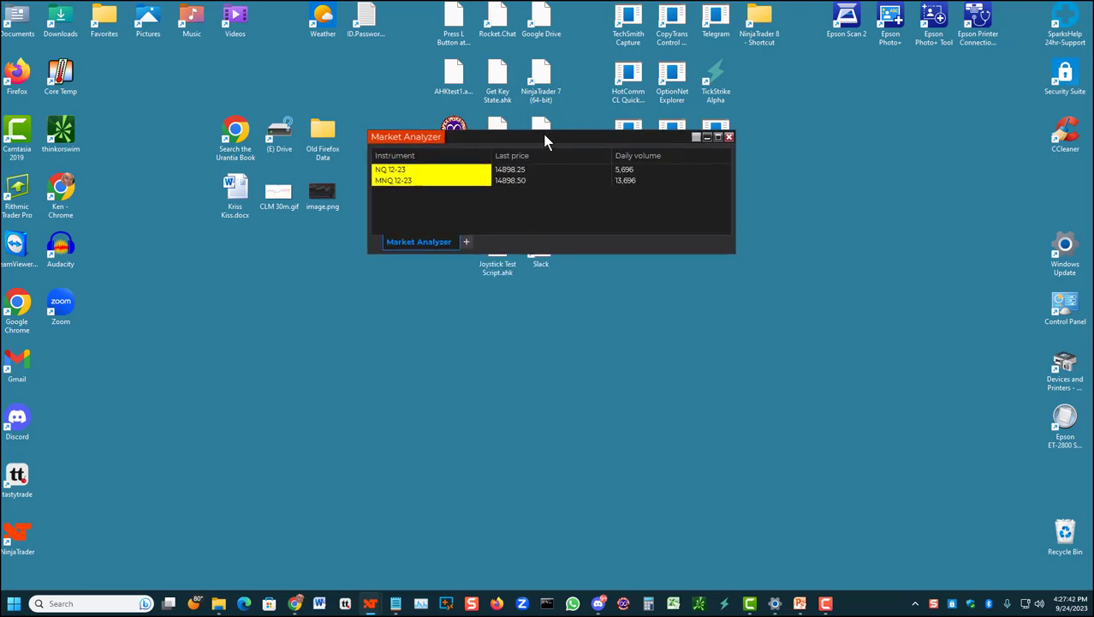
right_click(537, 190)
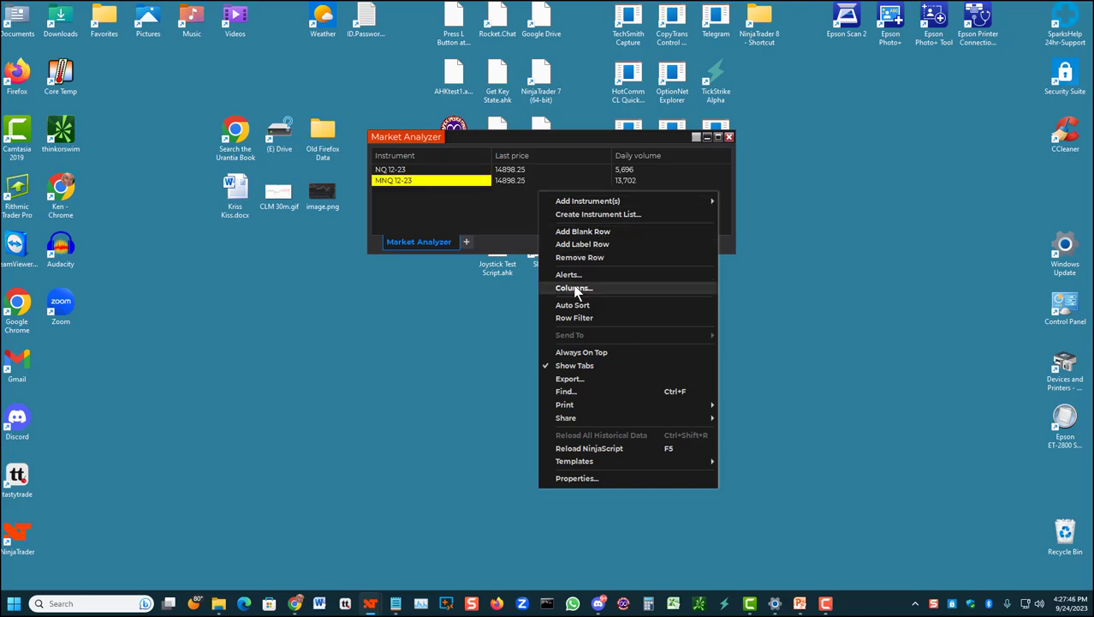
left_click(574, 289)
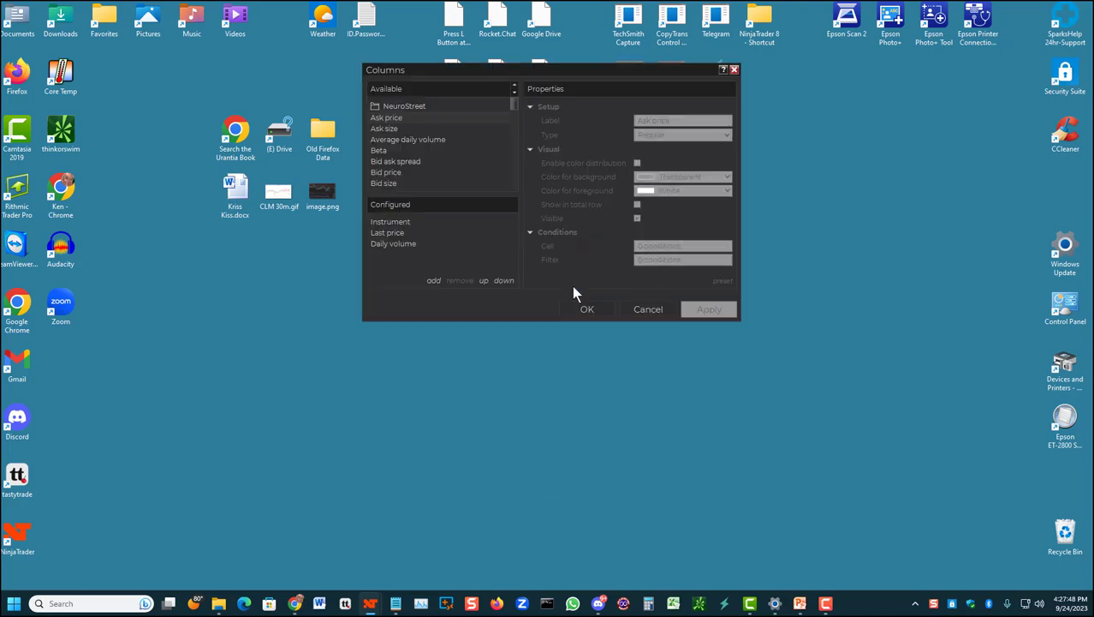
left_click(409, 105)
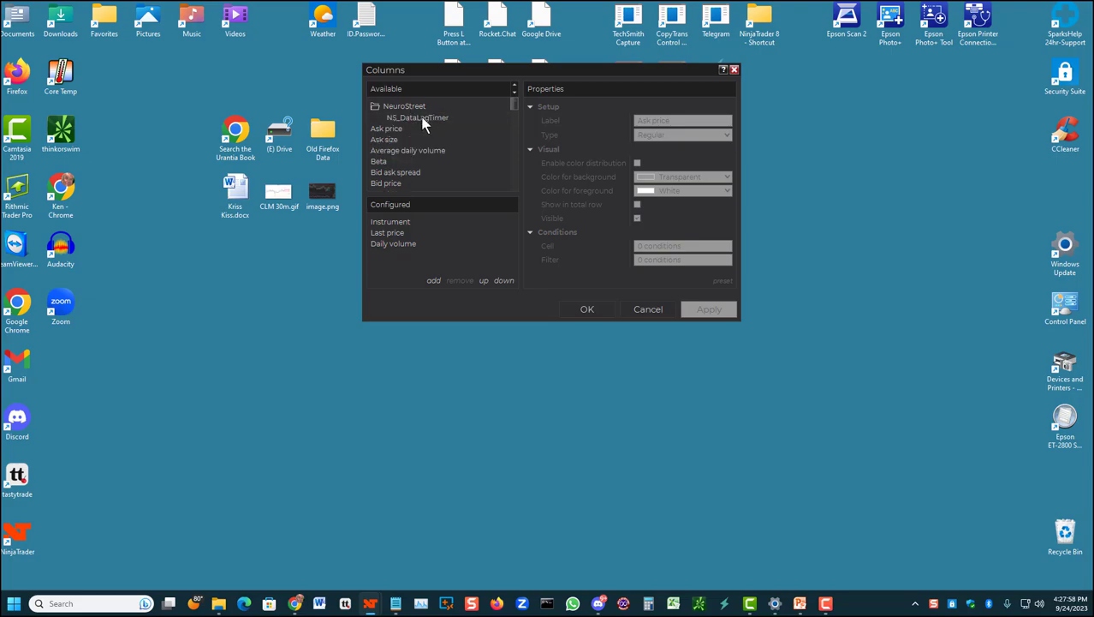
double_click(420, 118)
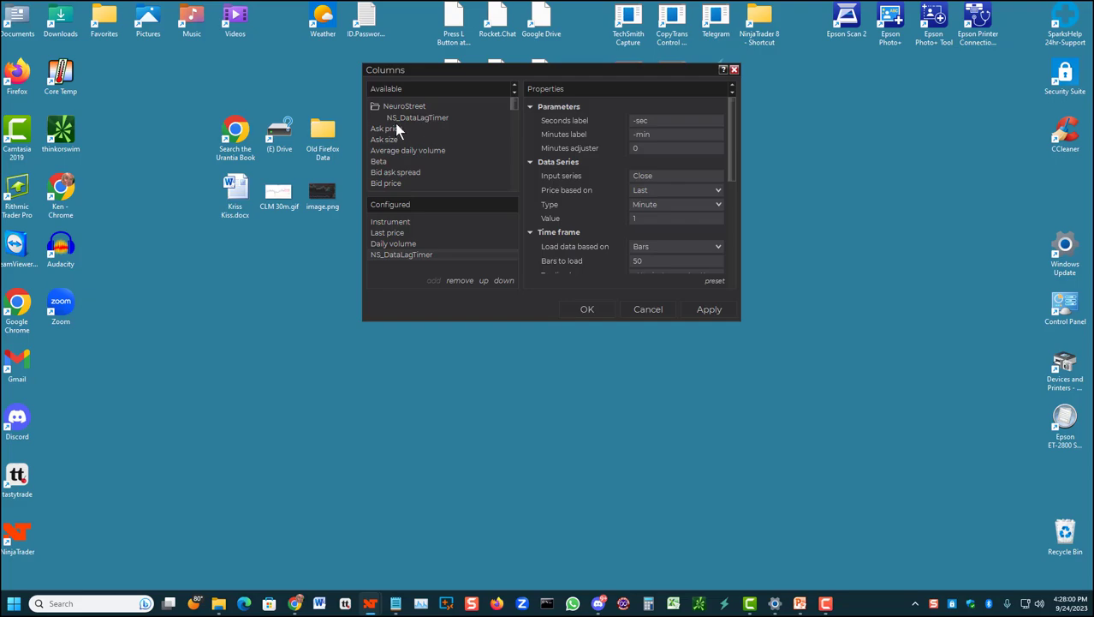
left_click(587, 309)
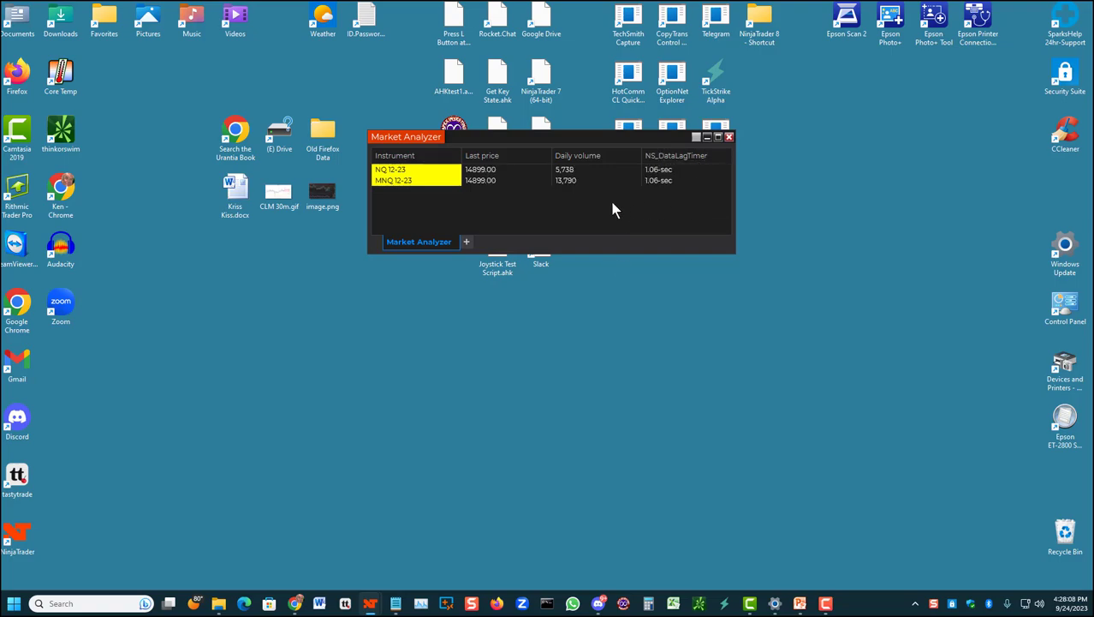
Step: Move the NS_DataLagTimer column up two places so it follows Instrument
right_click(555, 207)
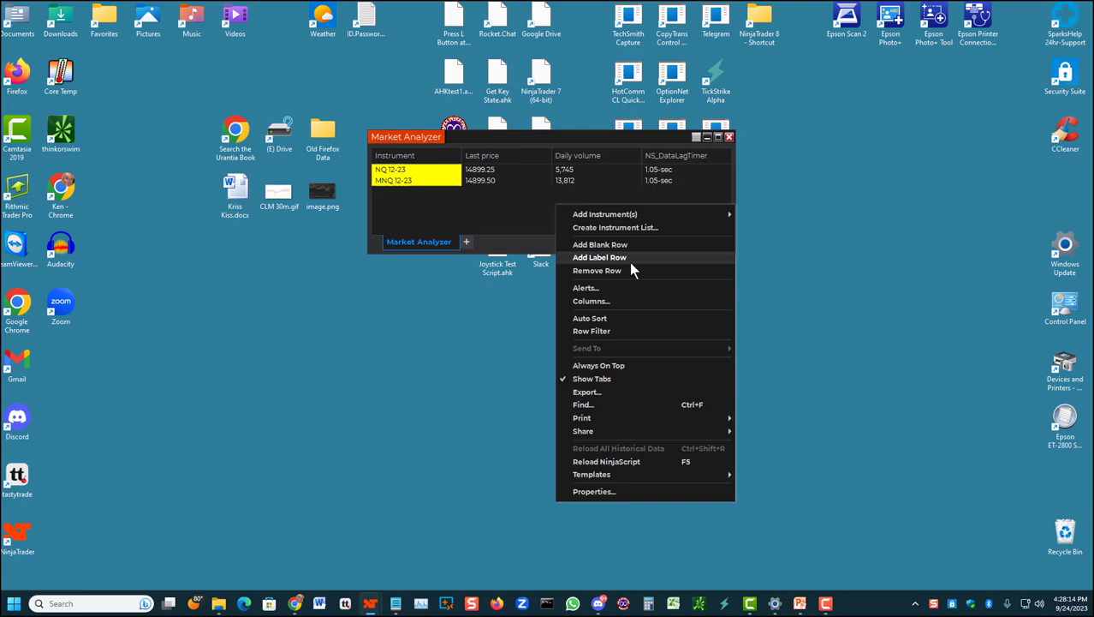
left_click(608, 302)
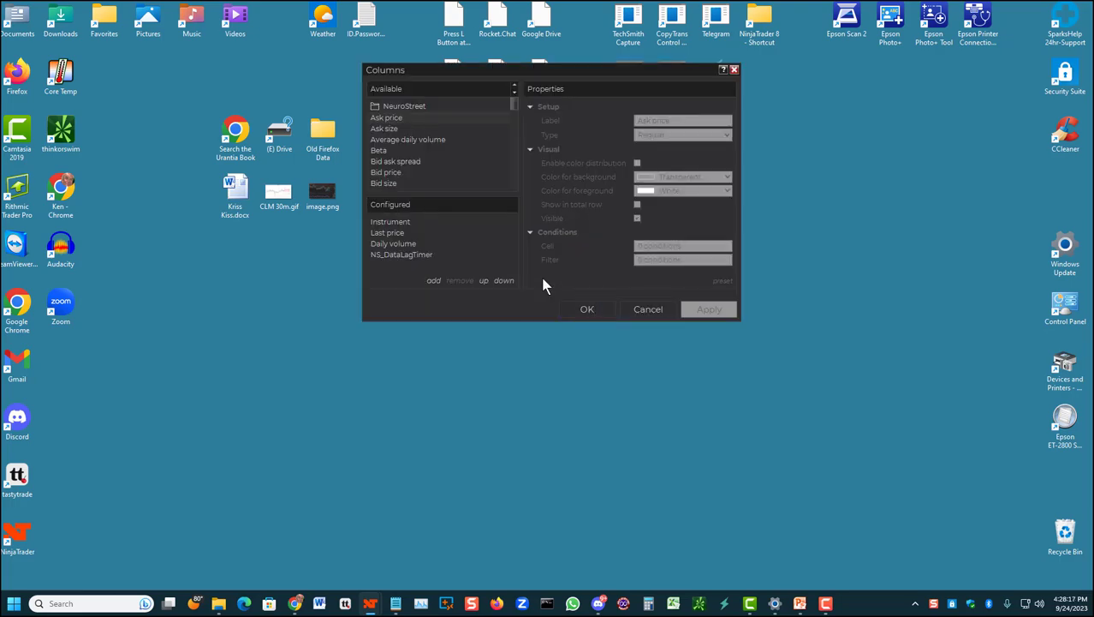
left_click(392, 255)
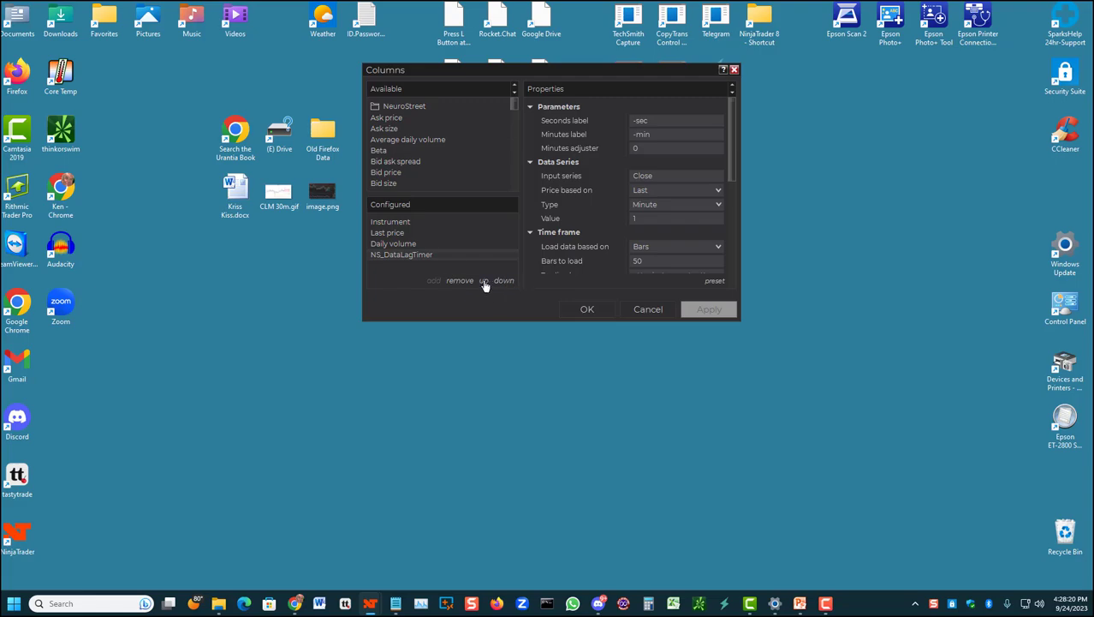
left_click(484, 281)
left_click(484, 280)
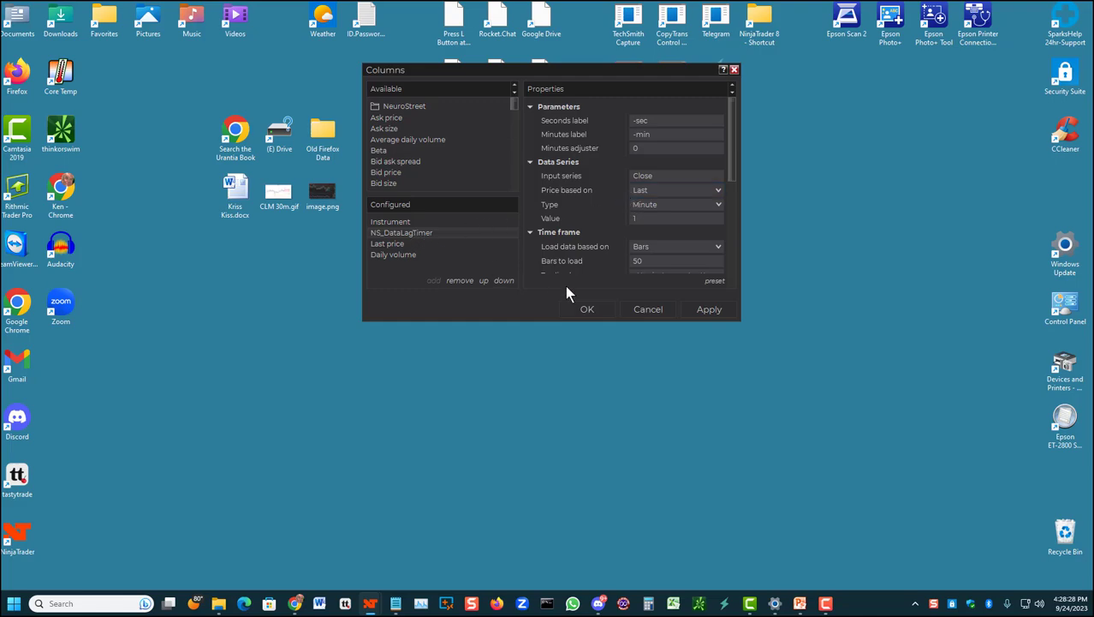
left_click(587, 309)
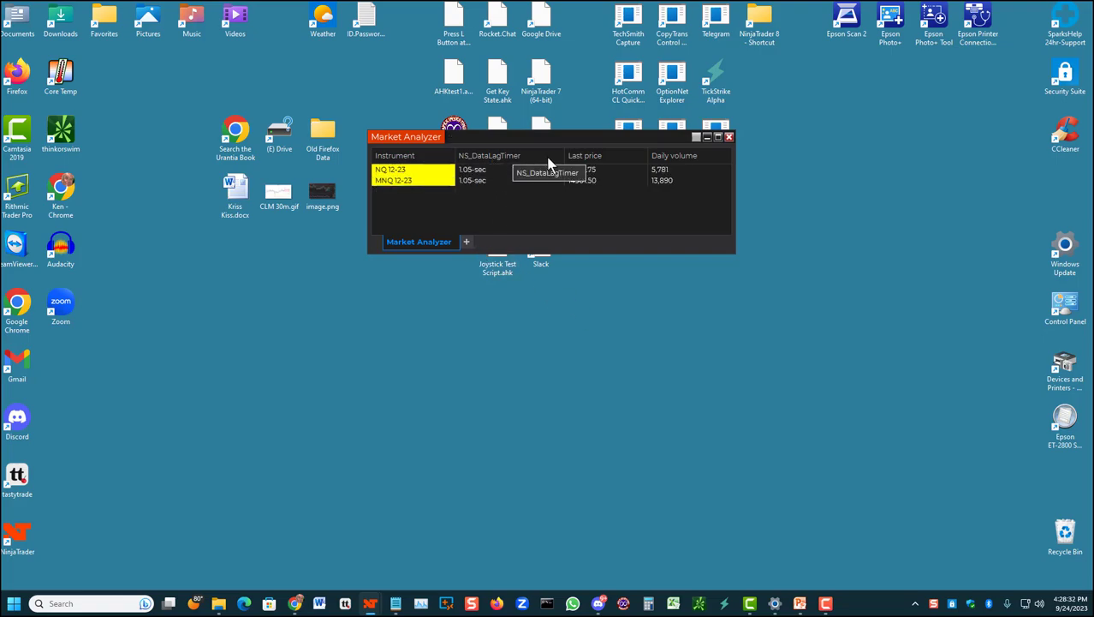
Step: Drag the Market Analyzer, showing about 1.06-sec lag, off the screen
left_click_drag(566, 137, 560, 190)
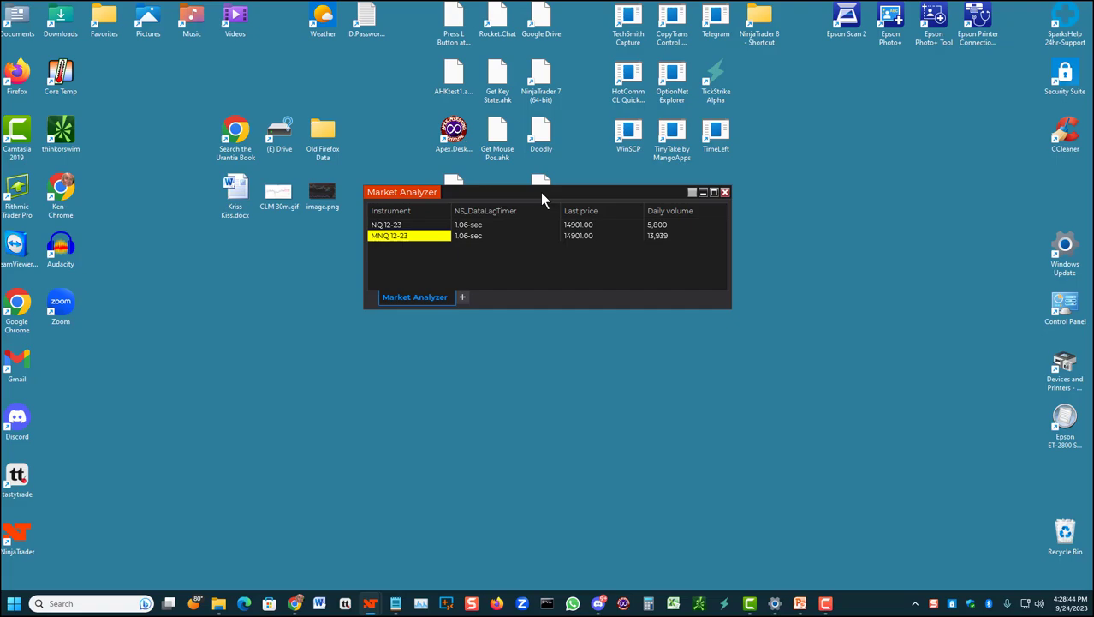
mouse_move(540, 194)
left_mouse_down()
mouse_move(526, 185)
mouse_move(535, 198)
left_mouse_up()
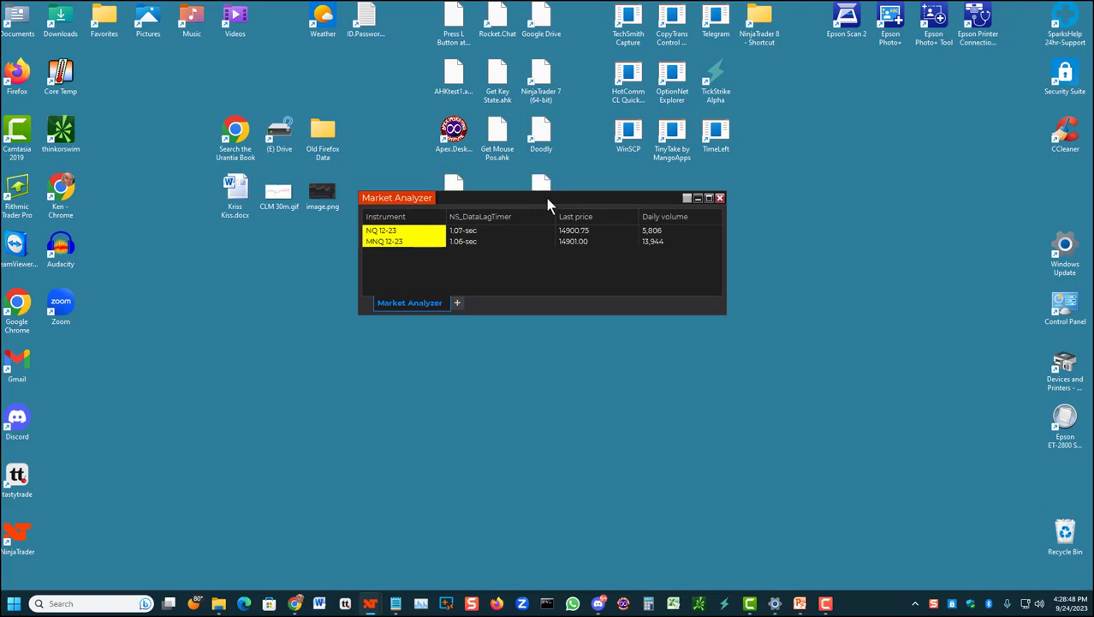
left_click_drag(545, 193, 518, 0)
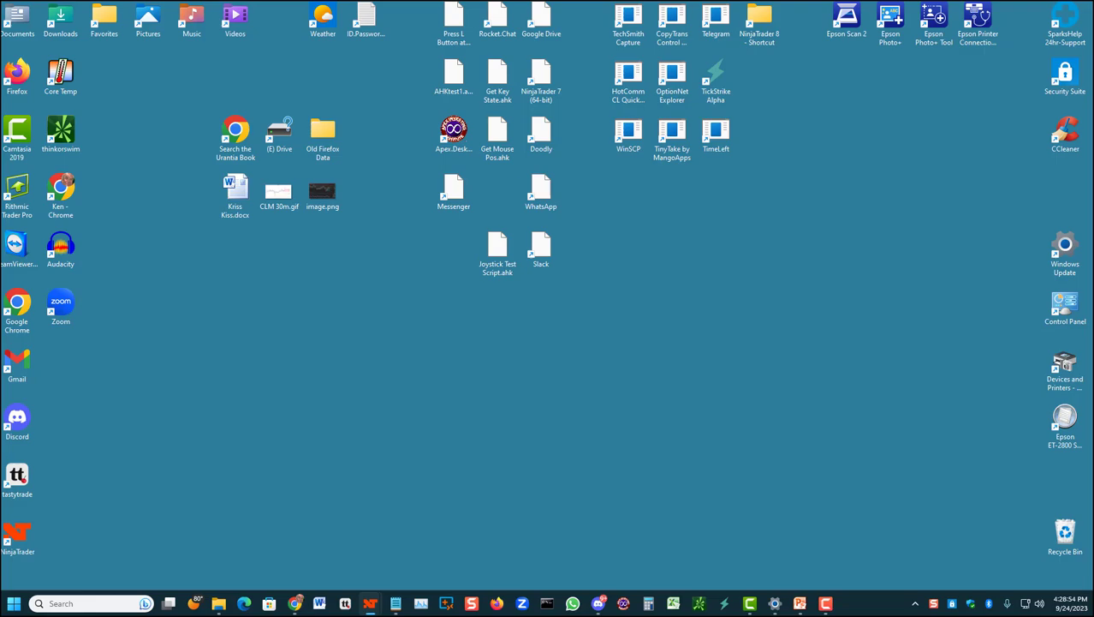
Step: Sync the Windows clock with time.windows.com from Date & time settings, last synced at 4:29:55 PM
left_click_drag(327, 123, 592, 49)
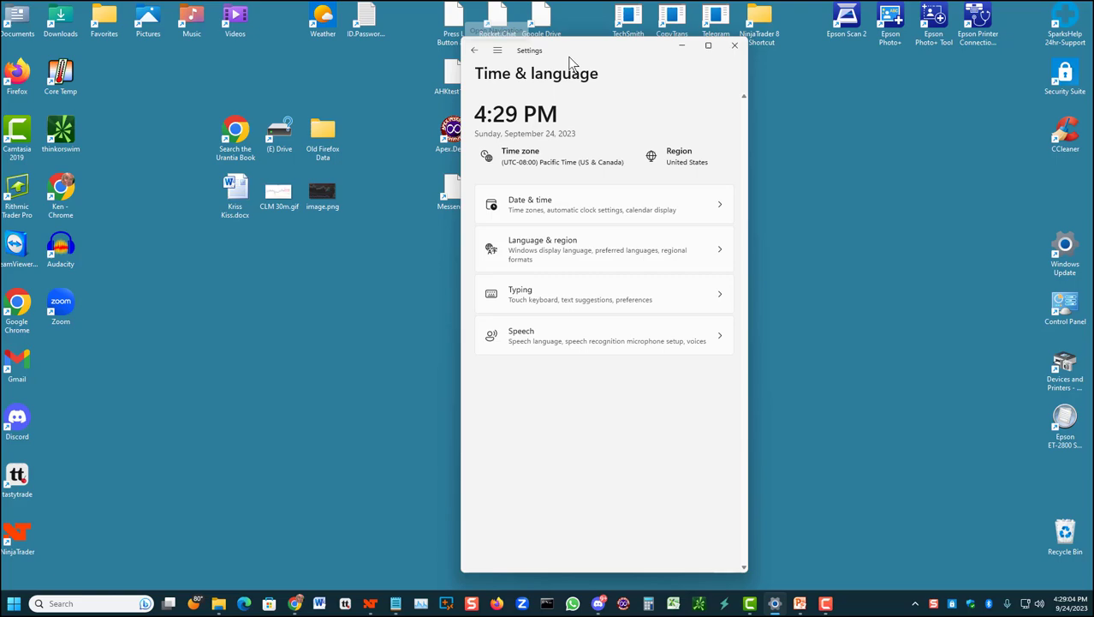
left_click_drag(590, 42, 569, 40)
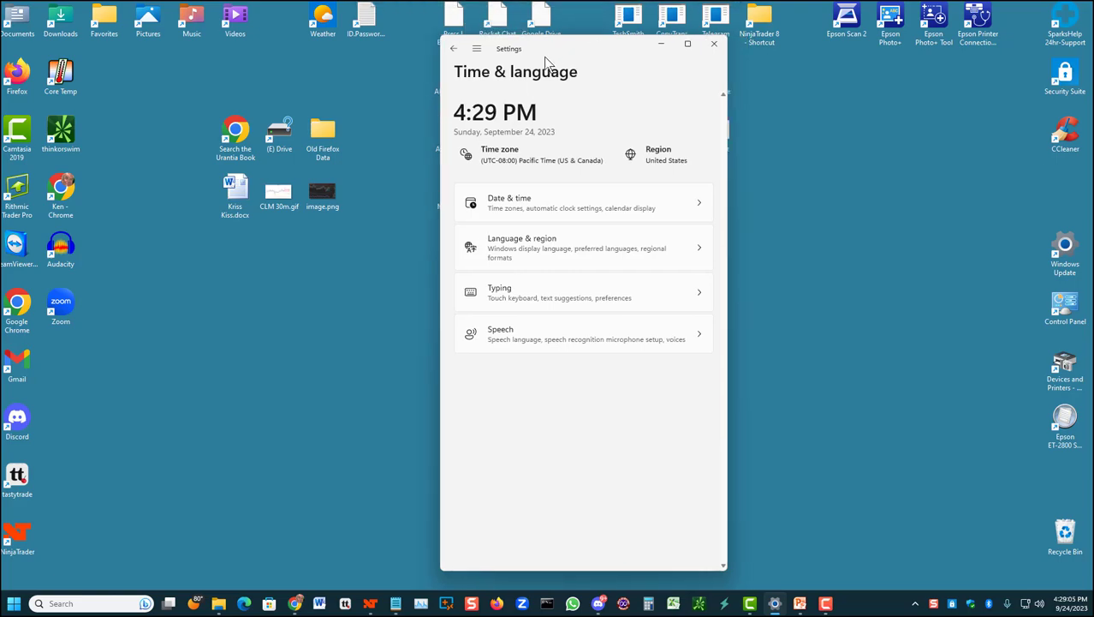
left_click(477, 50)
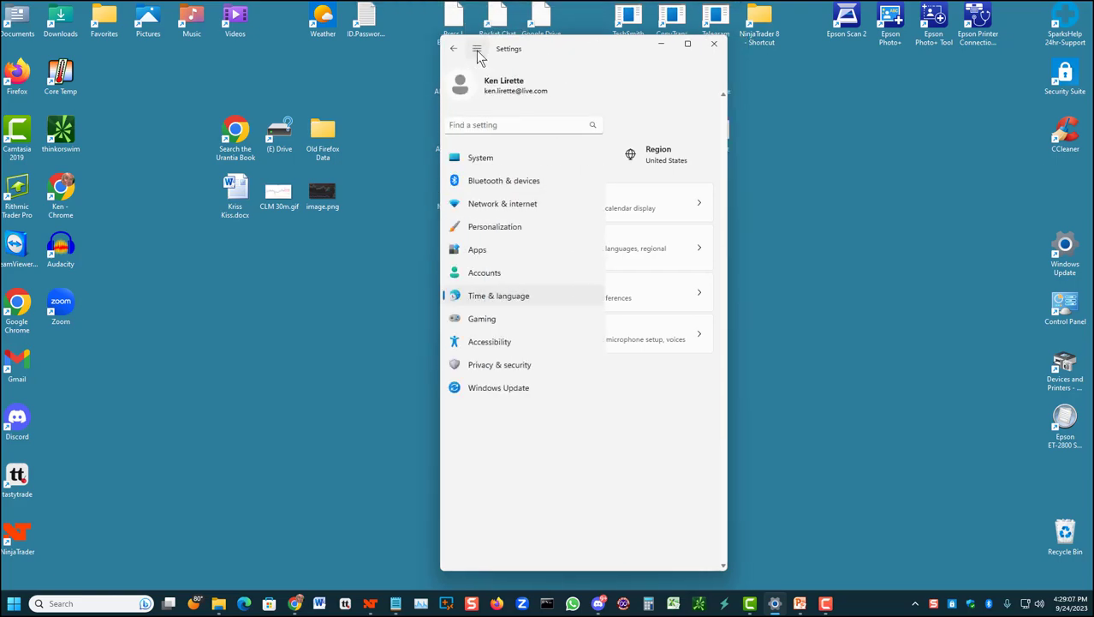
left_click(506, 297)
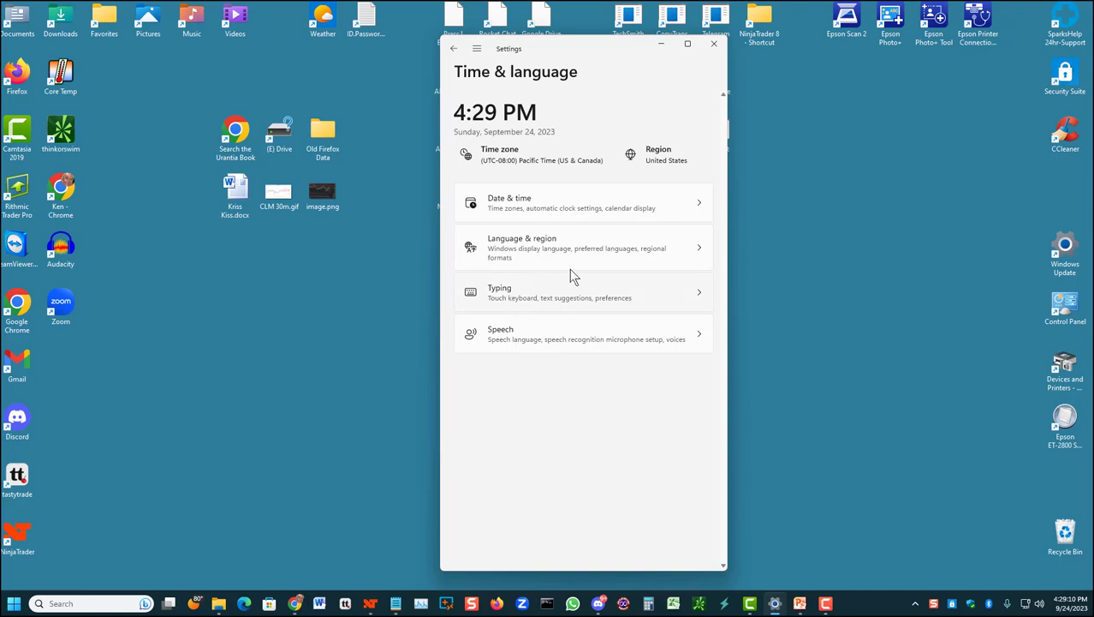
left_click(509, 201)
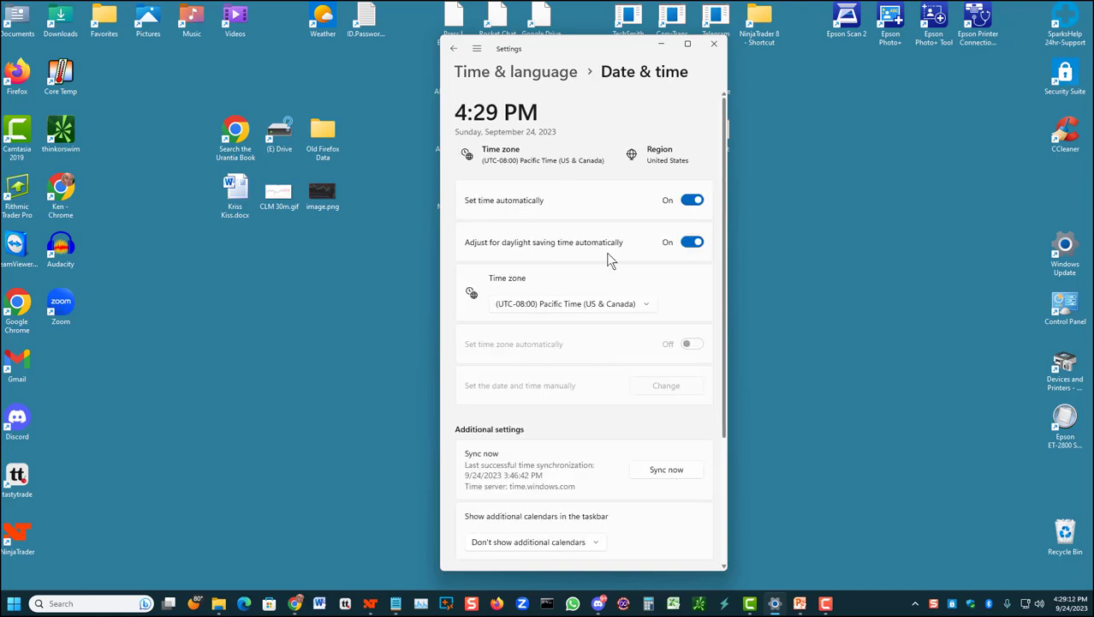
left_click_drag(578, 39, 557, 27)
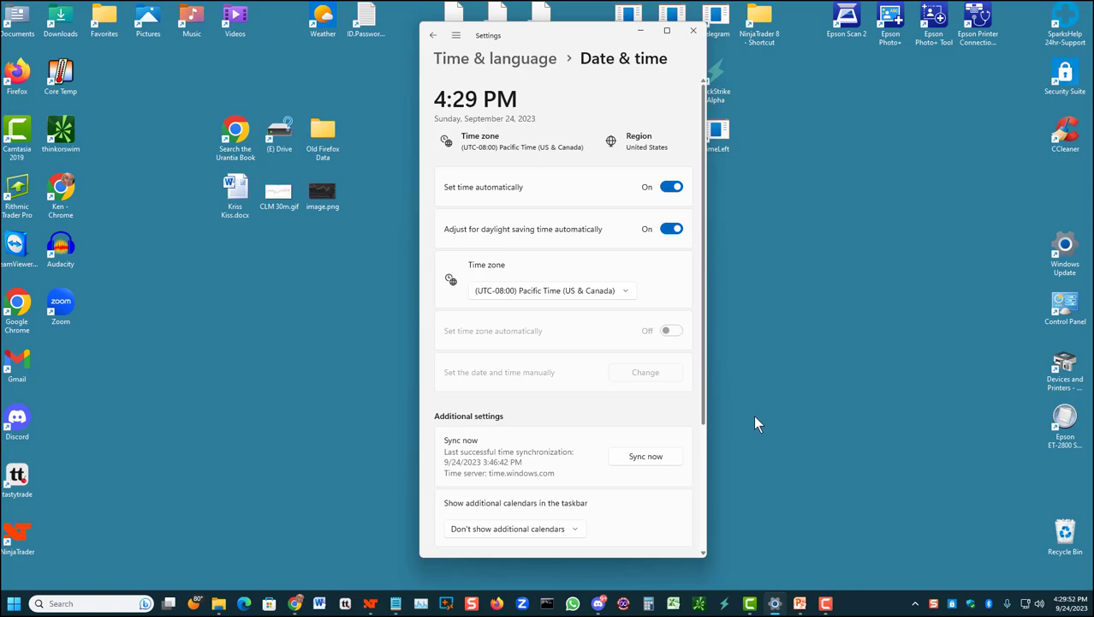
left_click(644, 459)
Step: Place the Market Analyzer beside Date & time settings, showing 0.07-sec NQ and 0.04-sec MNQ lag
left_click_drag(599, 212, 904, 229)
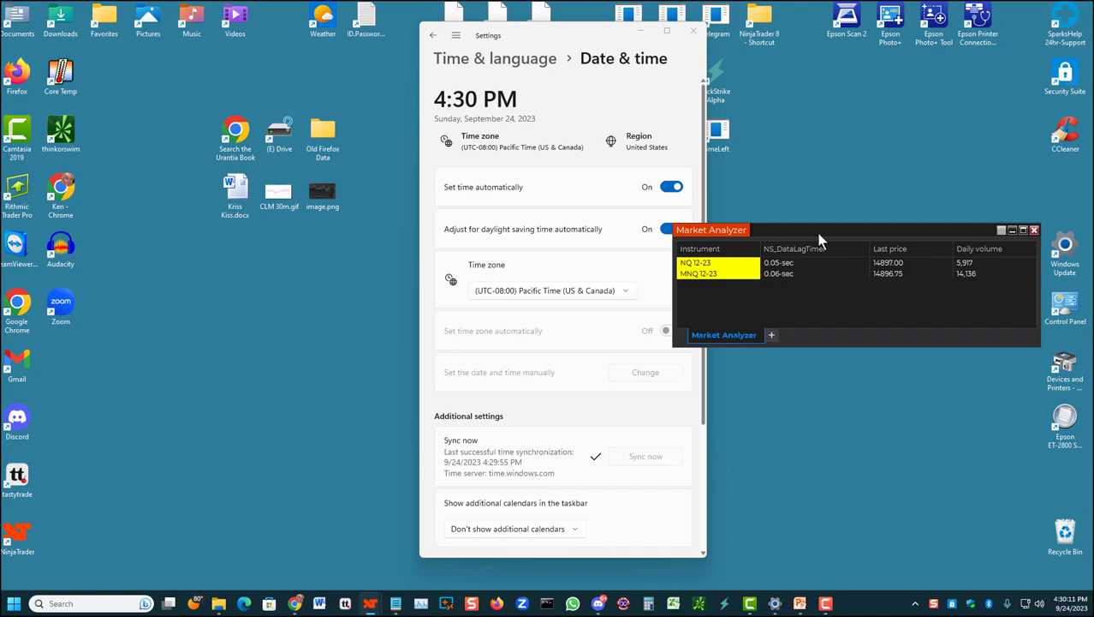
left_click_drag(818, 235, 854, 194)
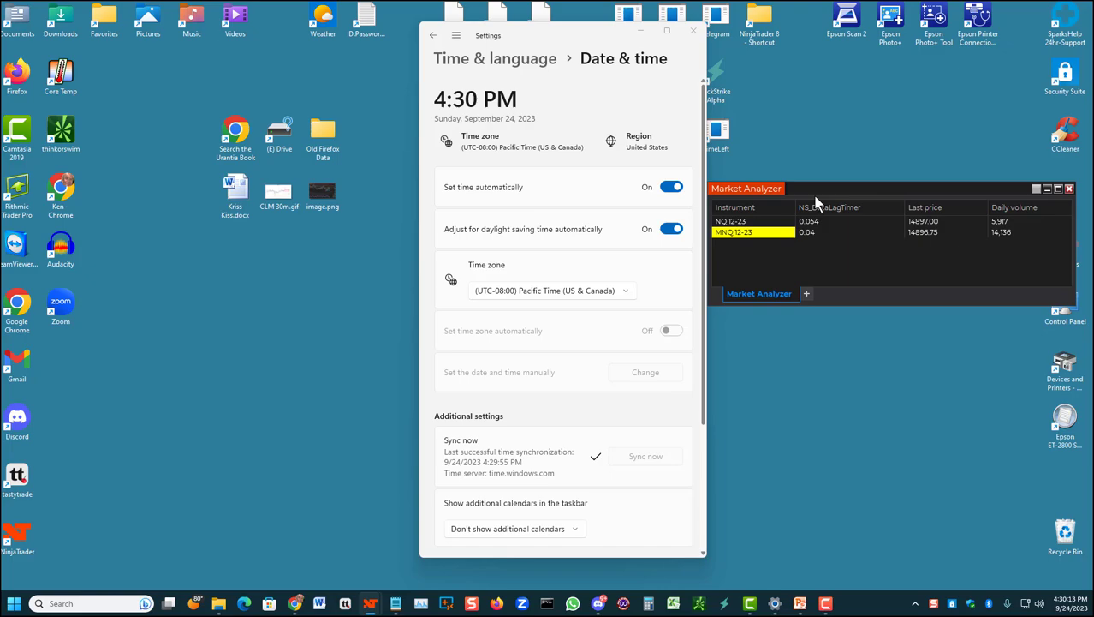
left_click_drag(561, 31, 474, 42)
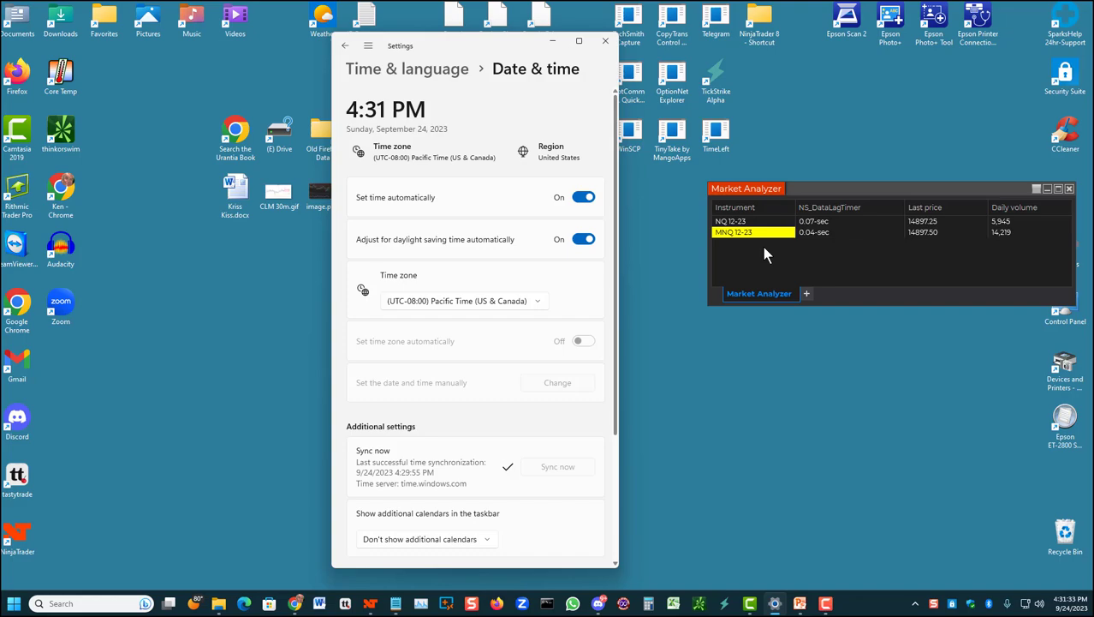
Step: Select the NQ 12-23 row and drag the Date & time settings window off screen
key("Up")
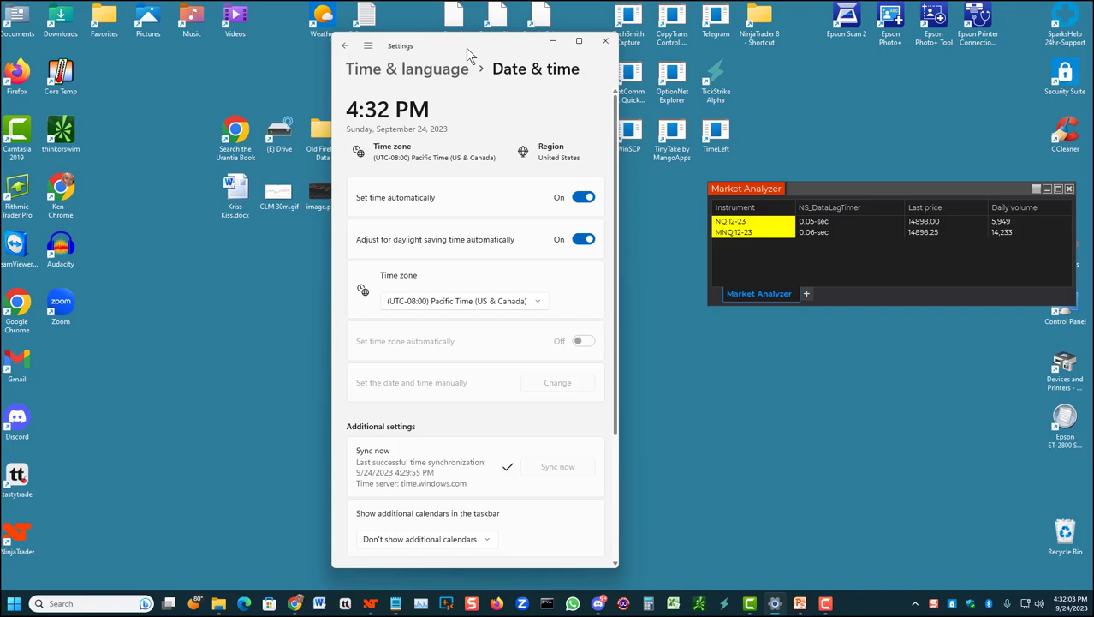
left_click_drag(468, 40, 0, 40)
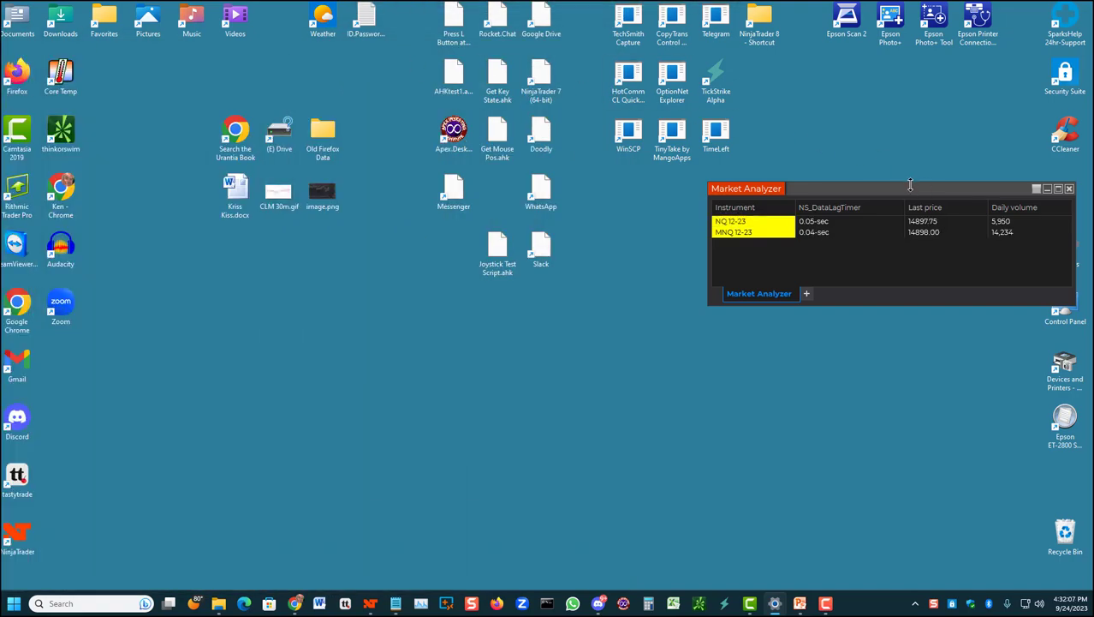
Step: Search 'meinberg network time protocol' and download ntp-4.2.8p15a-win32-setup.exe from Meinberg's NTP Download page
left_click_drag(906, 189, 0, 24)
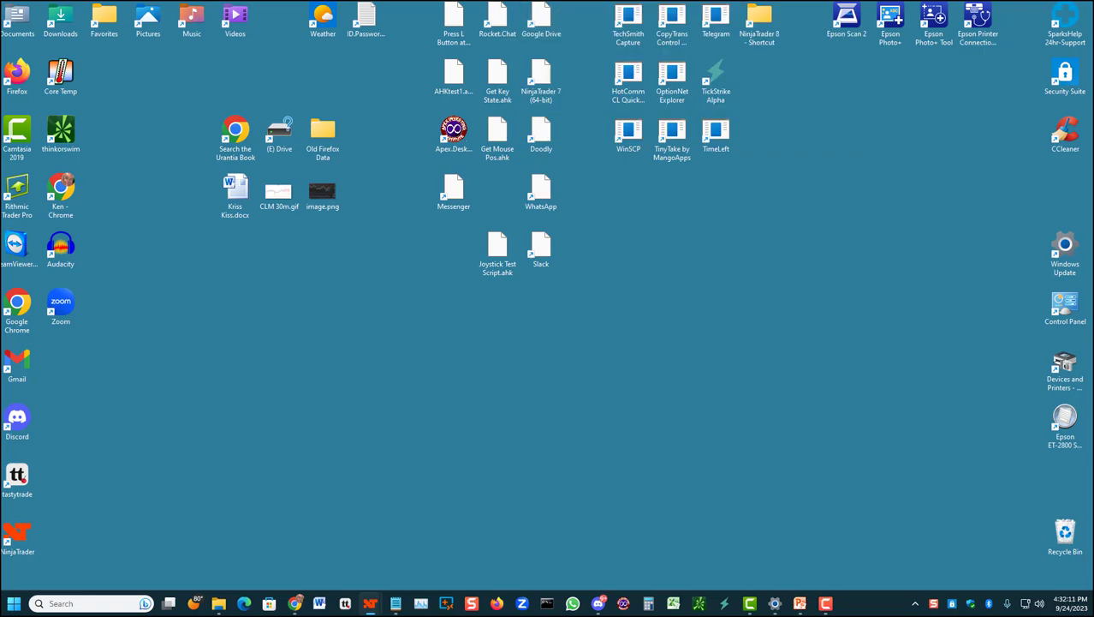
key("alt+Tab")
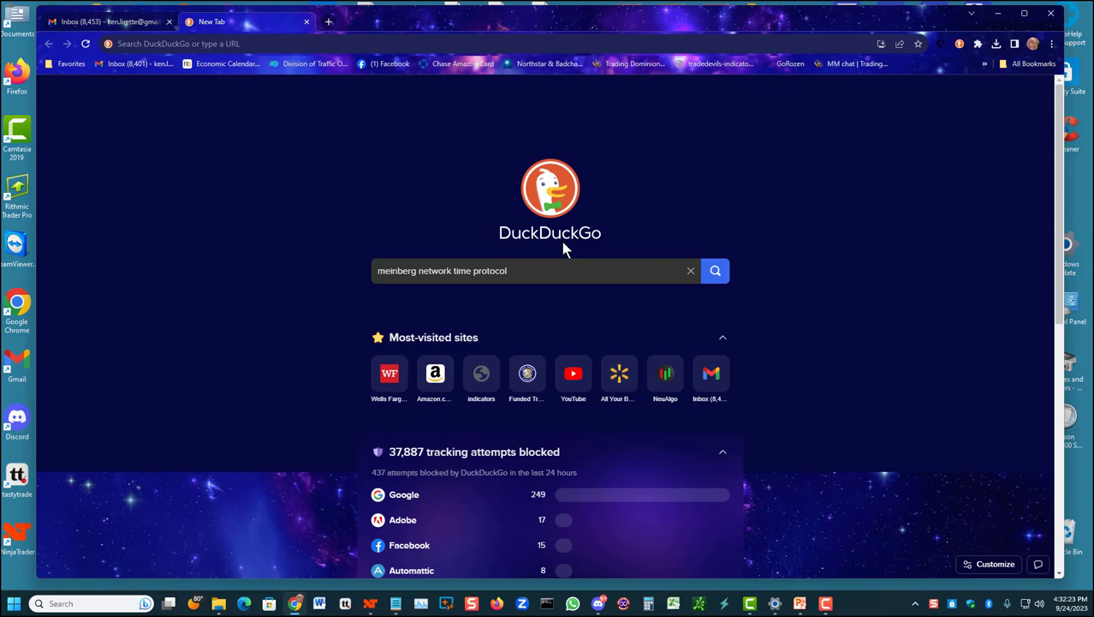
left_click(715, 272)
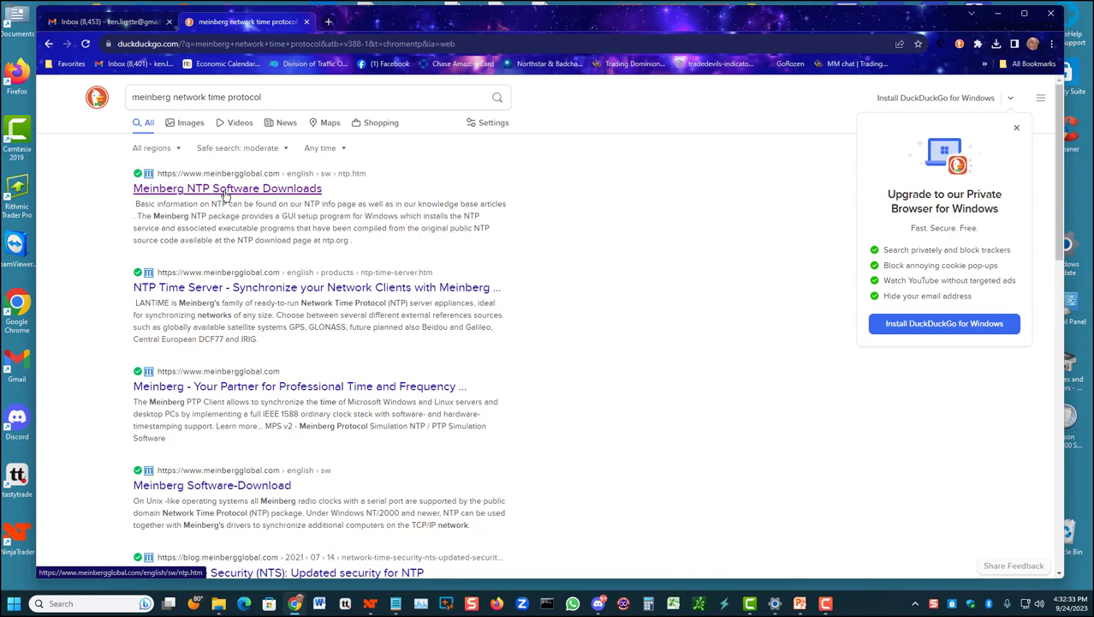
left_click(225, 194)
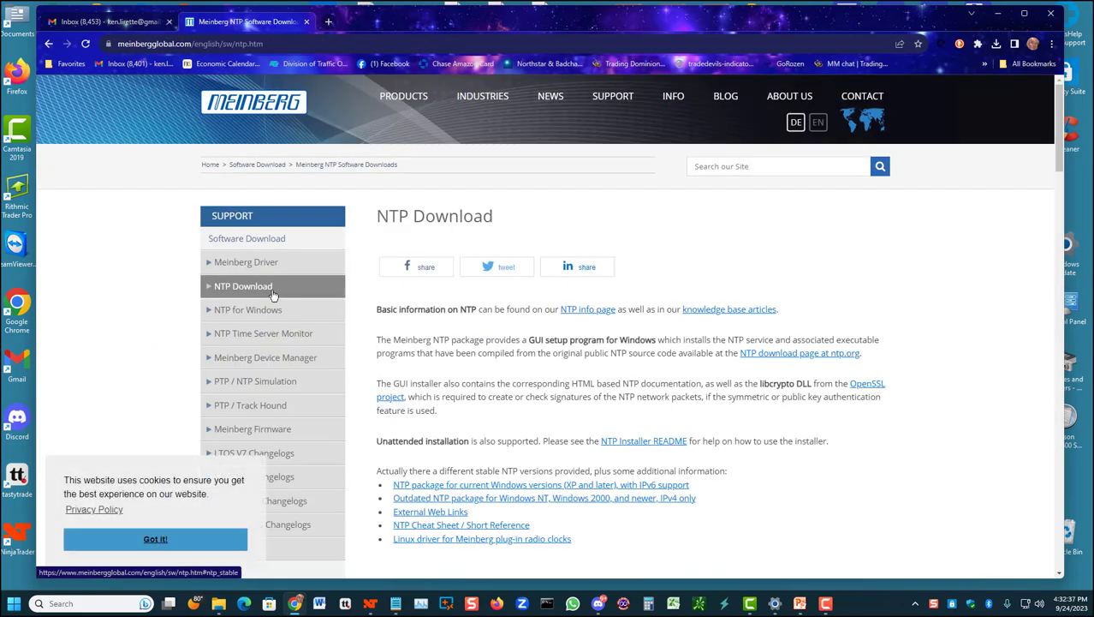
left_click(259, 289)
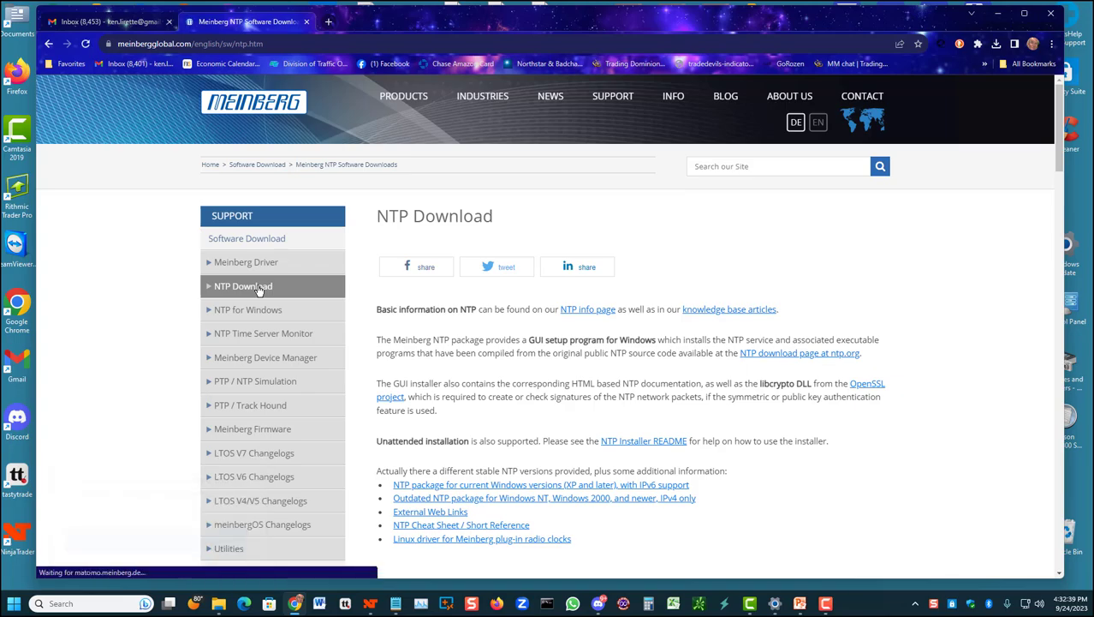
scroll(824, 264, "down", 5)
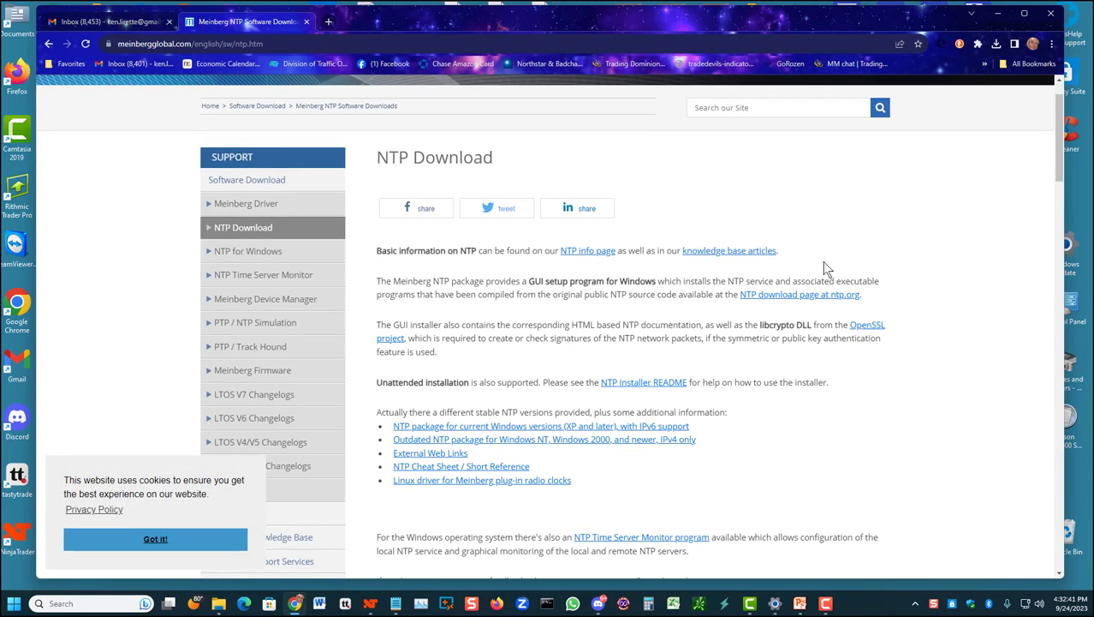
scroll(816, 272, "down", 3)
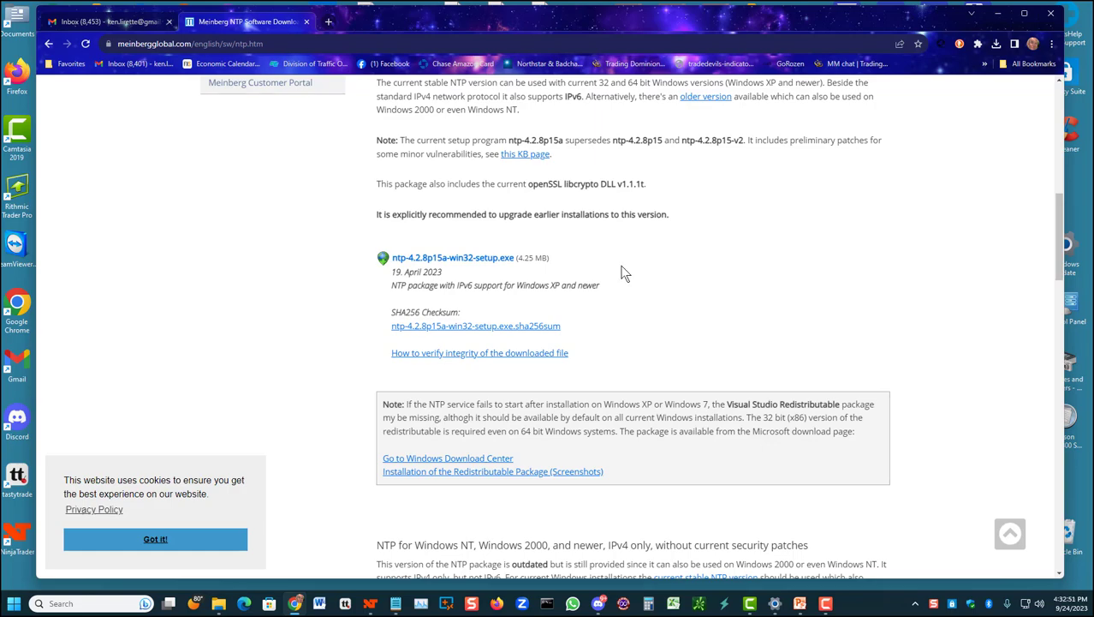
left_click(466, 260)
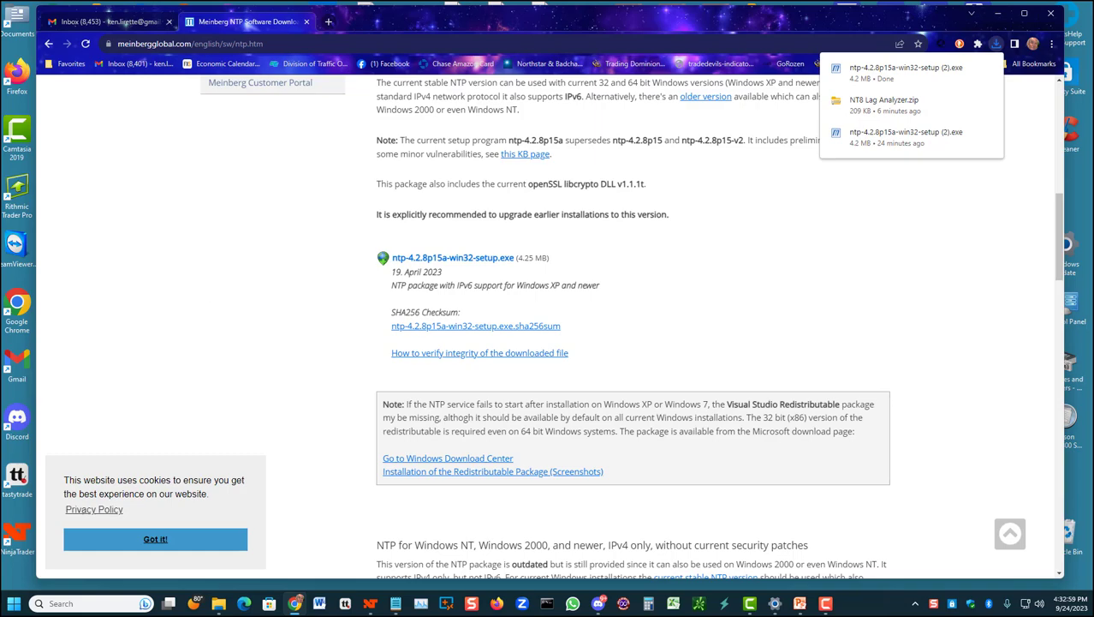
Step: Run and select the ntp-4.2.8p15a-win32-setup (2).exe installer in the Downloads folder
left_click_drag(692, 120, 531, 53)
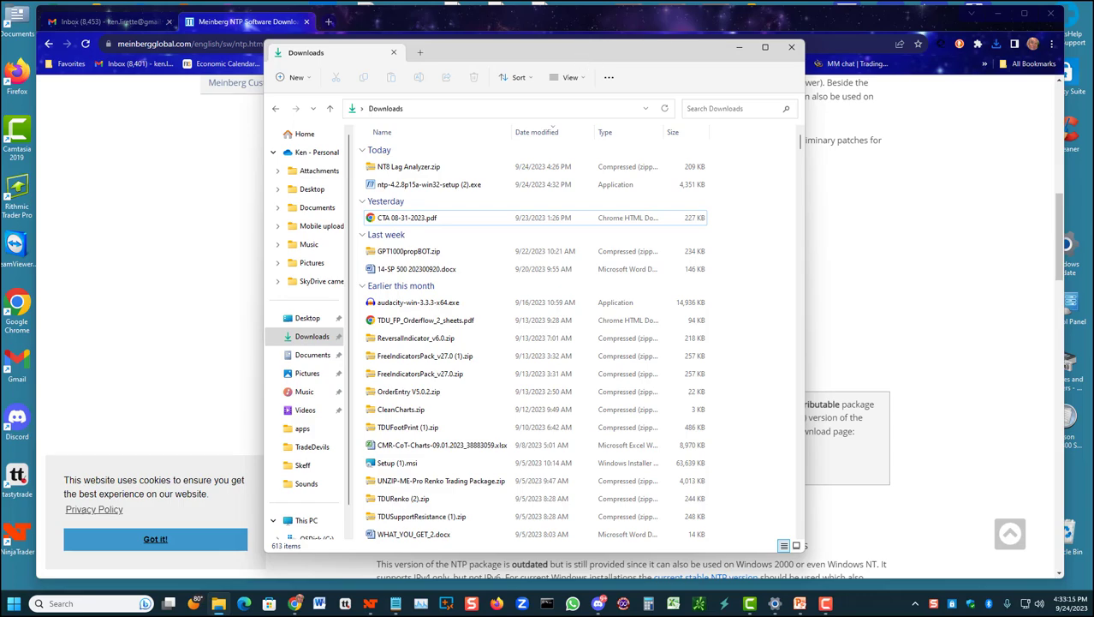
double_click(444, 187)
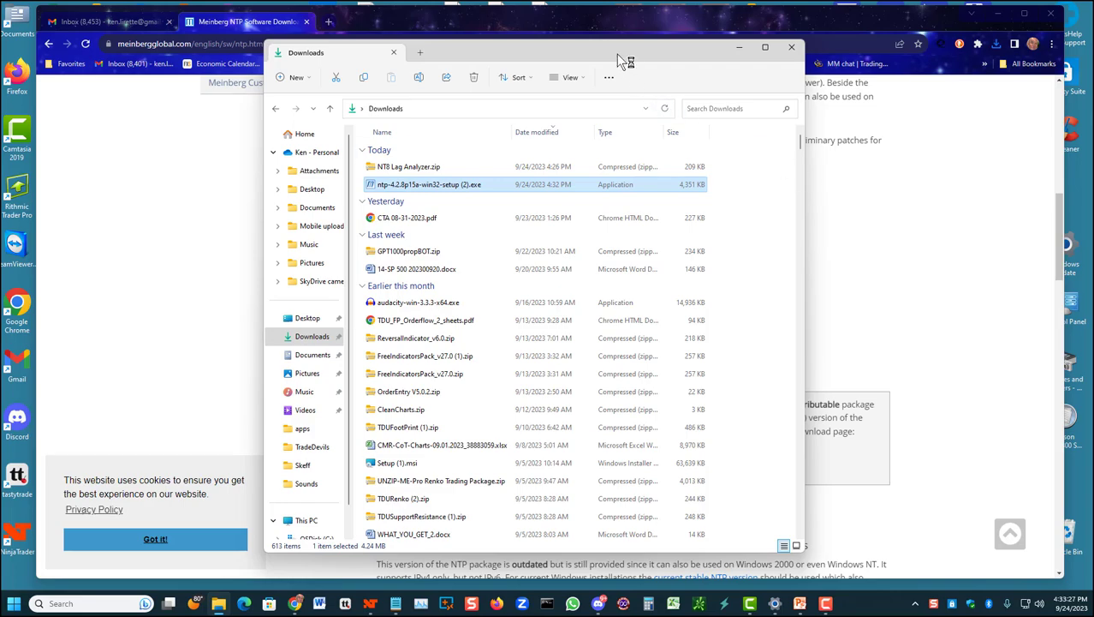
mouse_move(617, 54)
left_mouse_down()
mouse_move(626, 48)
mouse_move(610, 54)
left_mouse_up()
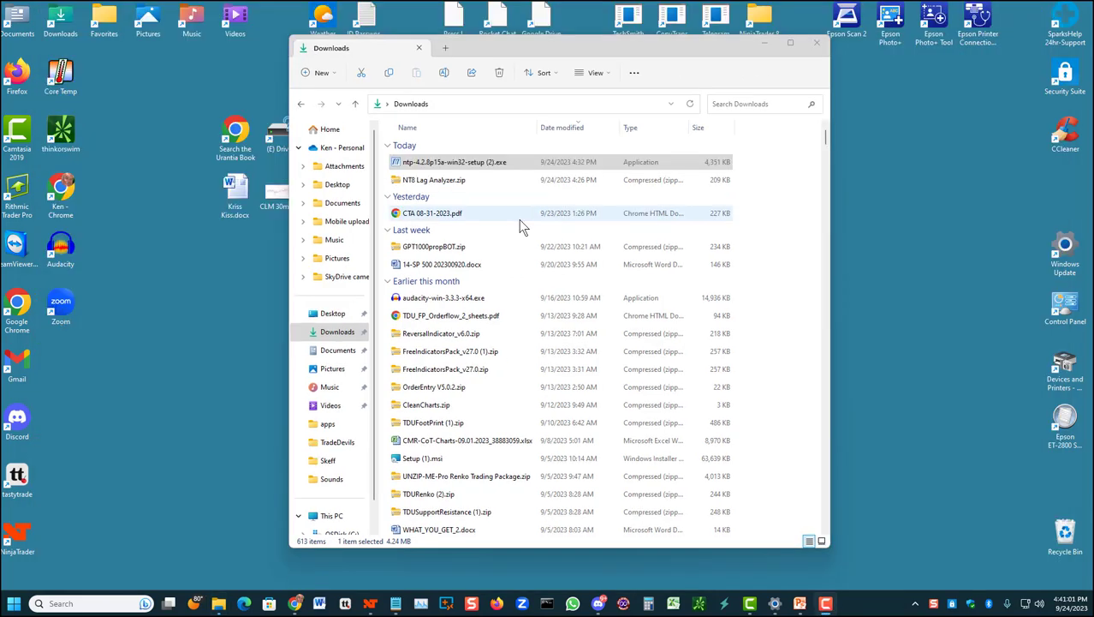
left_click(502, 165)
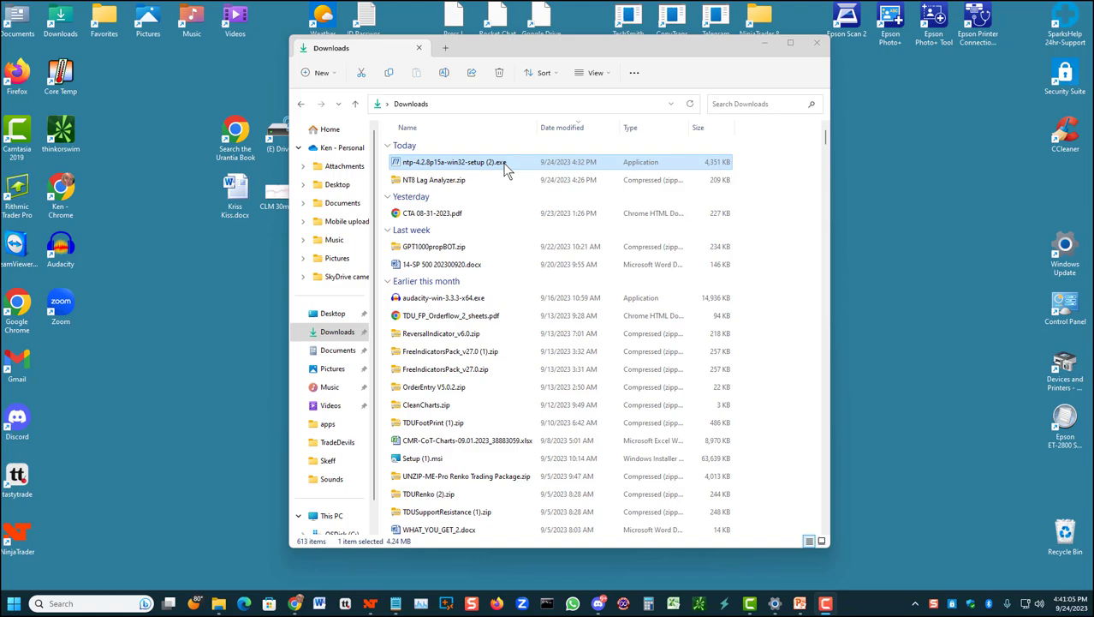
Step: Run the NTP setup installer, accept the licence, and install to the default folder with all components
double_click(500, 162)
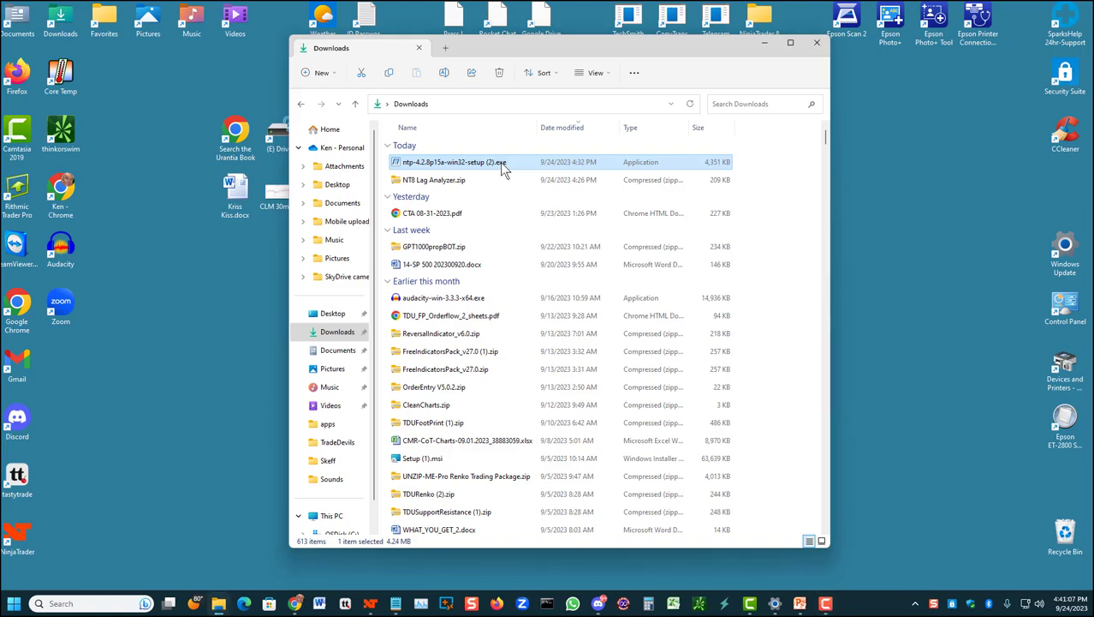
left_click(610, 391)
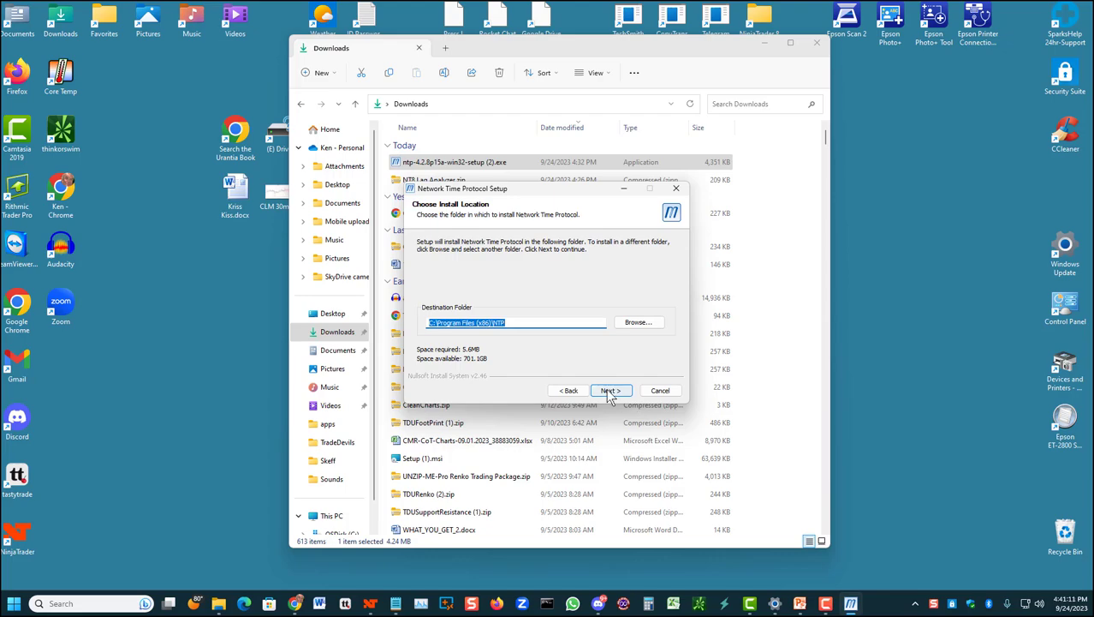
left_click(611, 391)
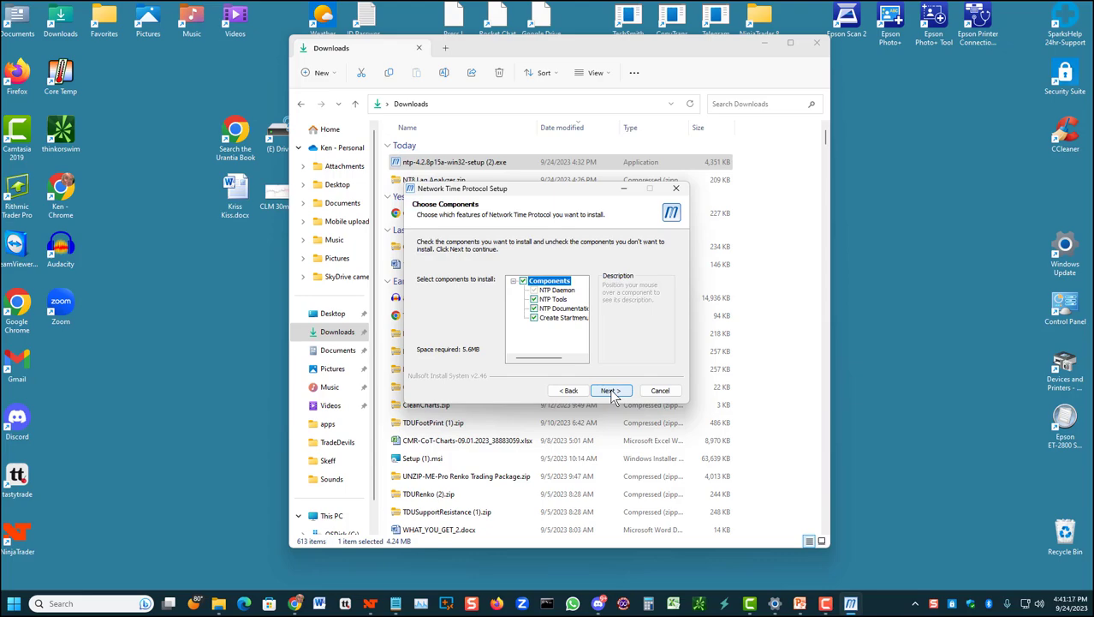
left_click(610, 390)
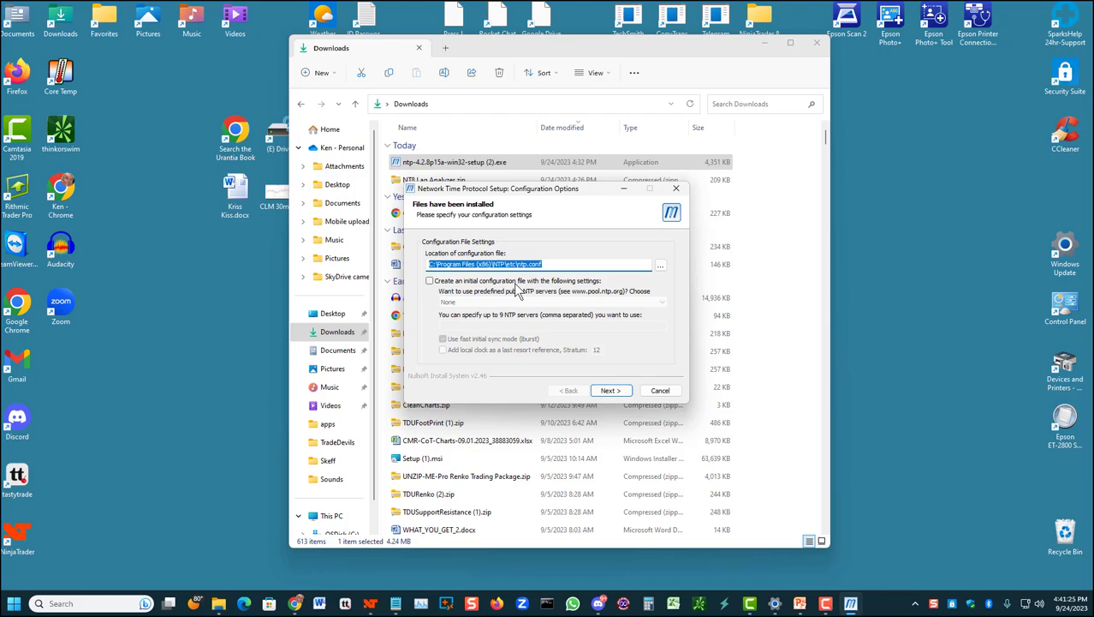
Step: Enable creating an initial configuration file using the United States of America server pool
left_click(429, 282)
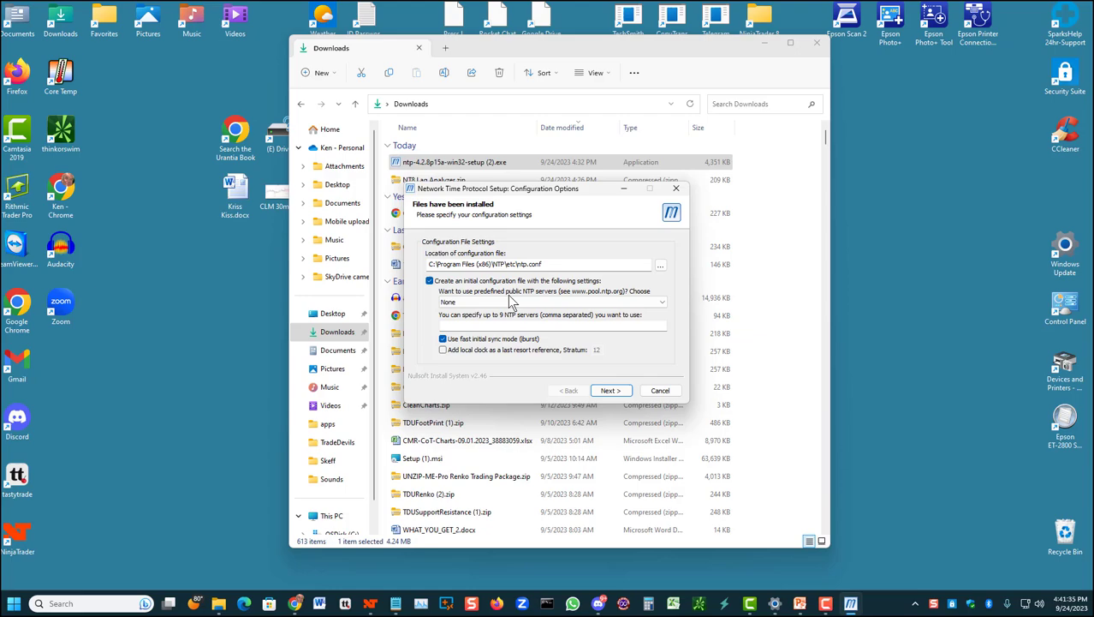
left_click(664, 307)
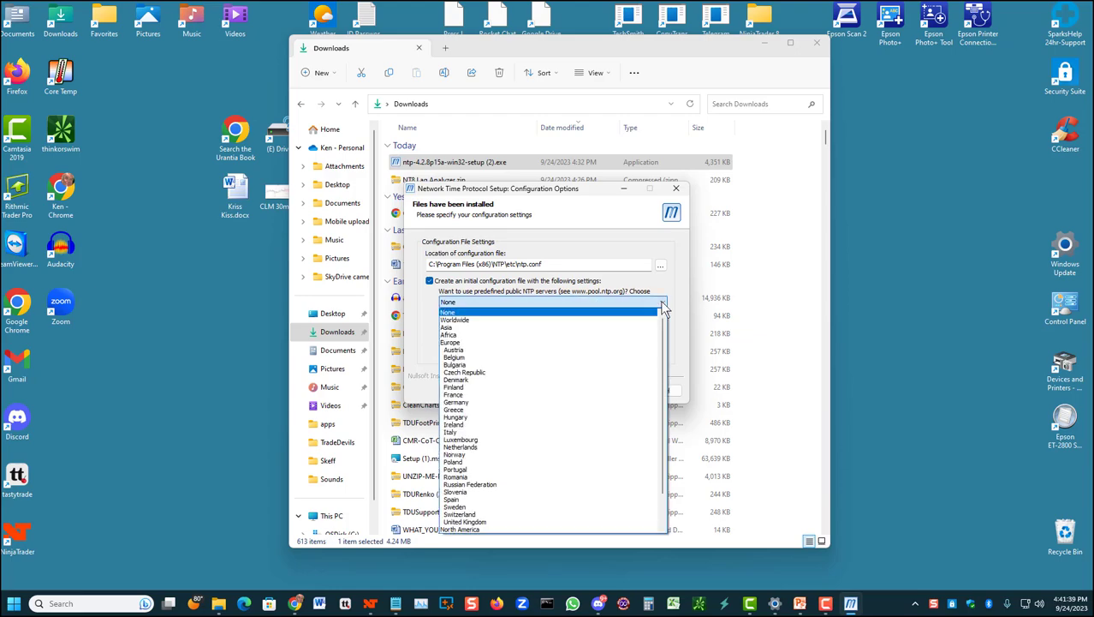
scroll(600, 375, "down", 1)
scroll(600, 375, "down", 1)
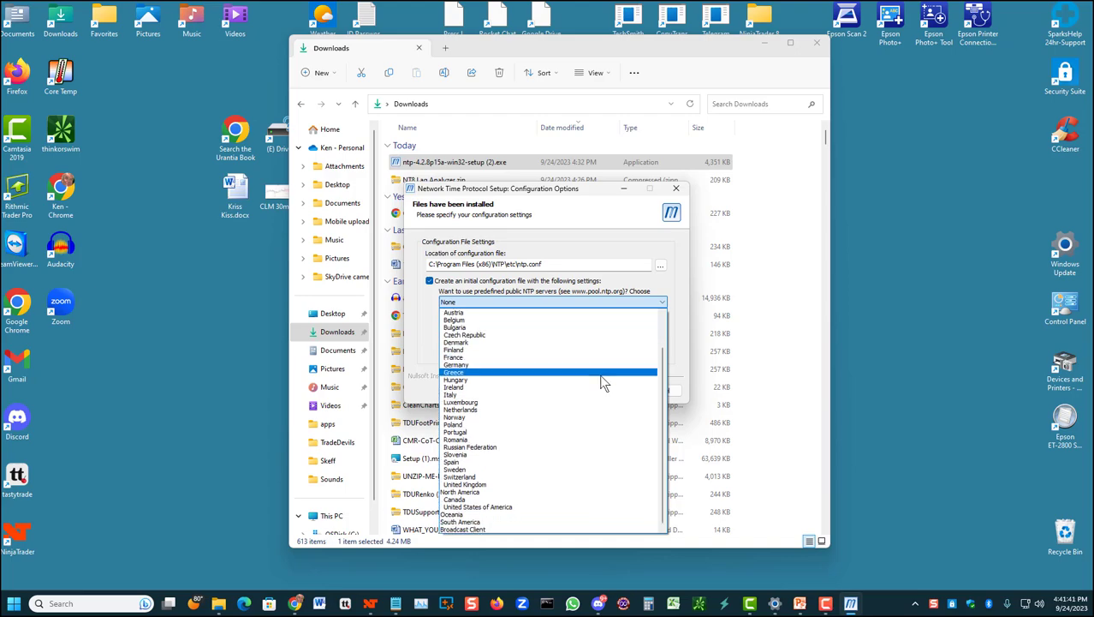
left_click(484, 508)
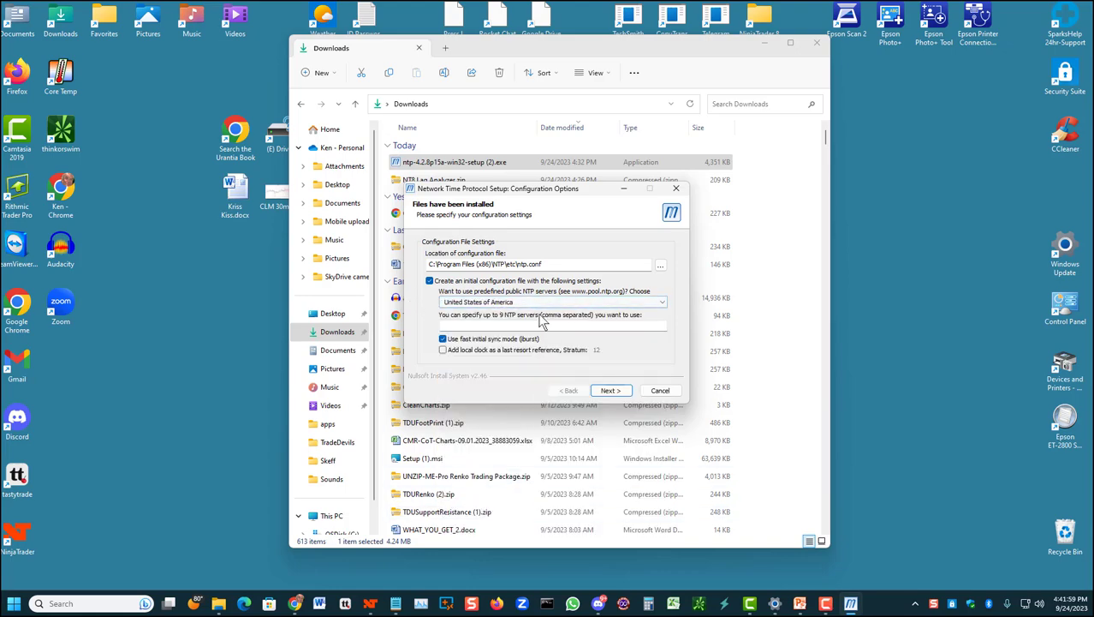
Step: Confirm the configuration options, overwrite the existing config file, and proceed to NTP service setup
left_click(608, 391)
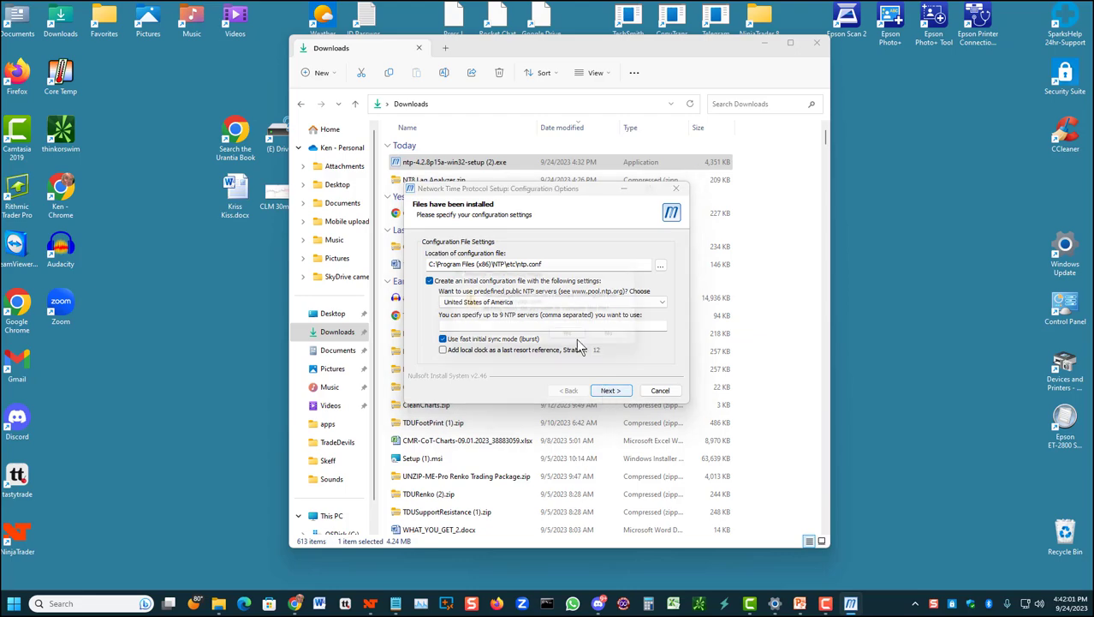
left_click(576, 340)
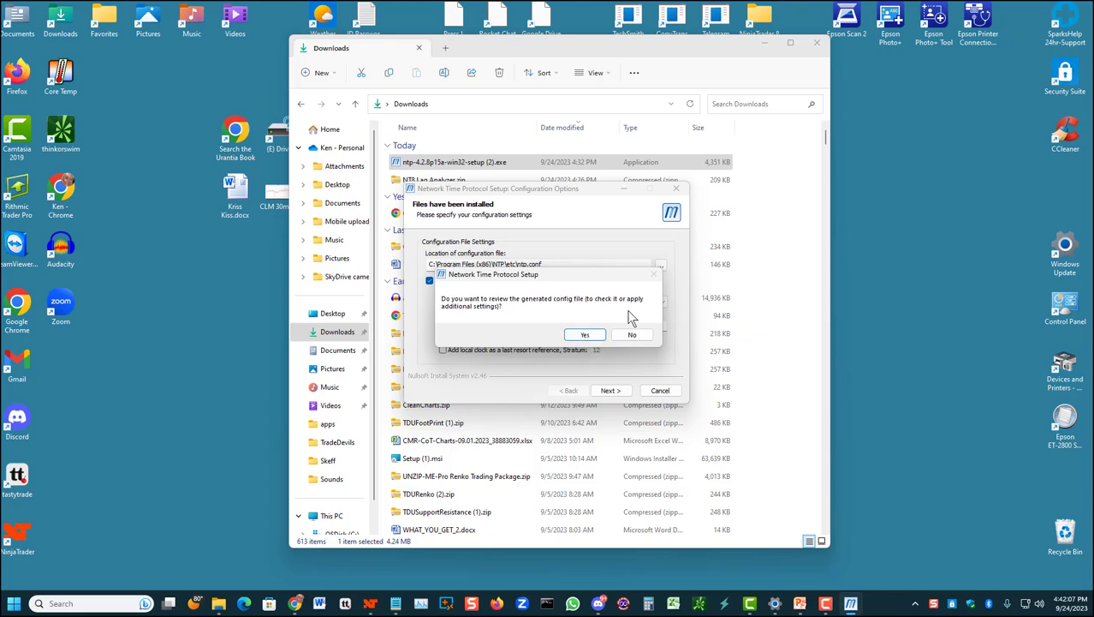
left_click(581, 334)
left_click(610, 391)
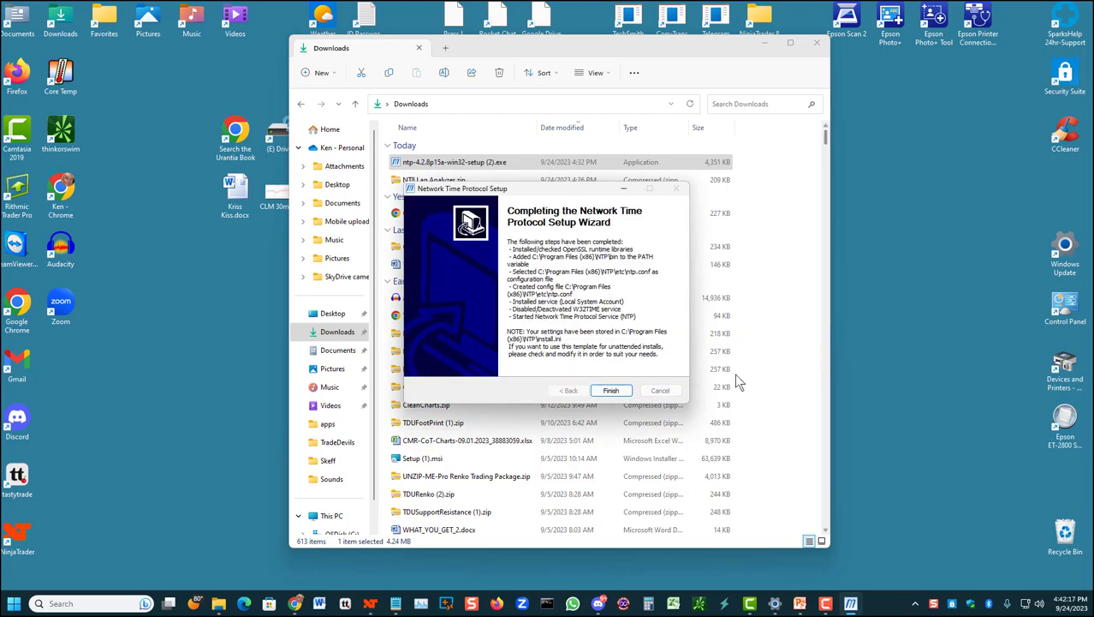
Step: Finish the NTP setup wizard and close the Downloads folder window
left_click(604, 389)
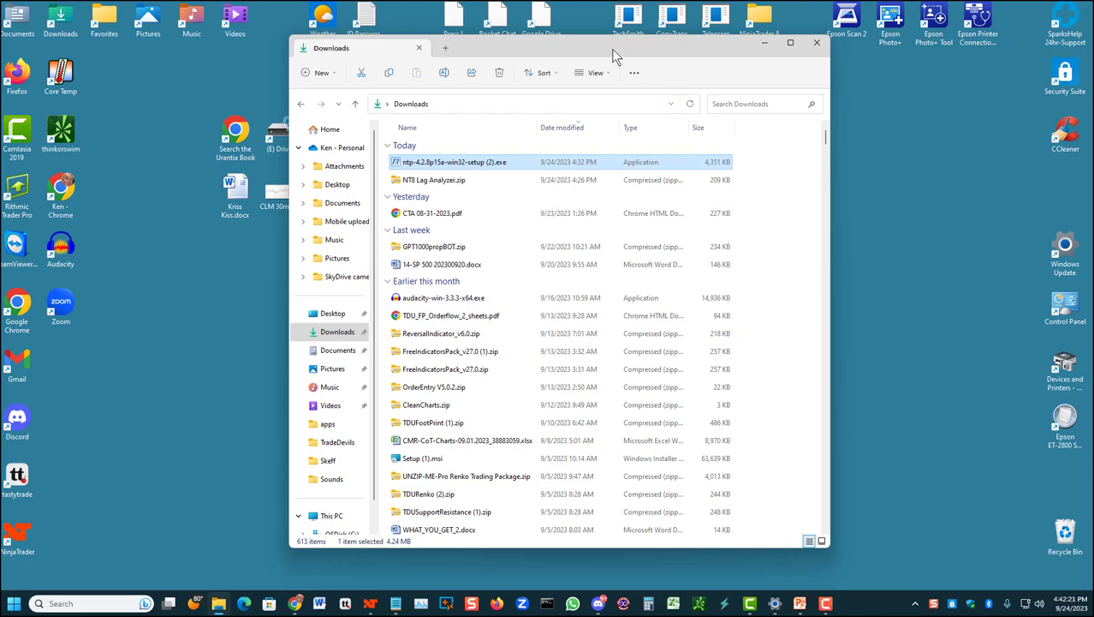
left_click_drag(612, 49, 623, 53)
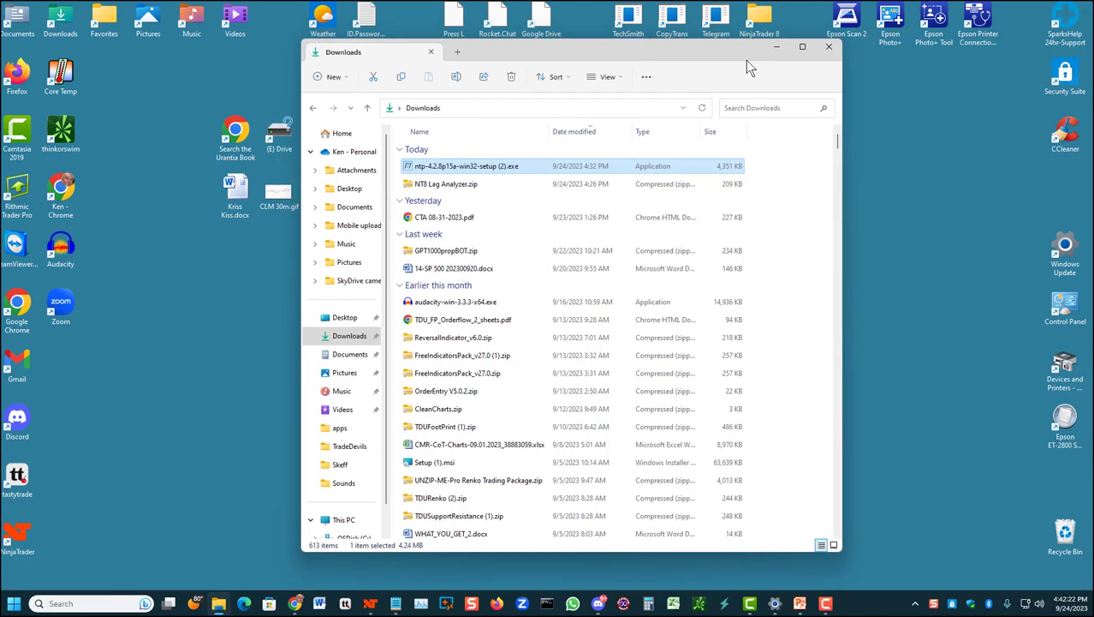
left_click(829, 47)
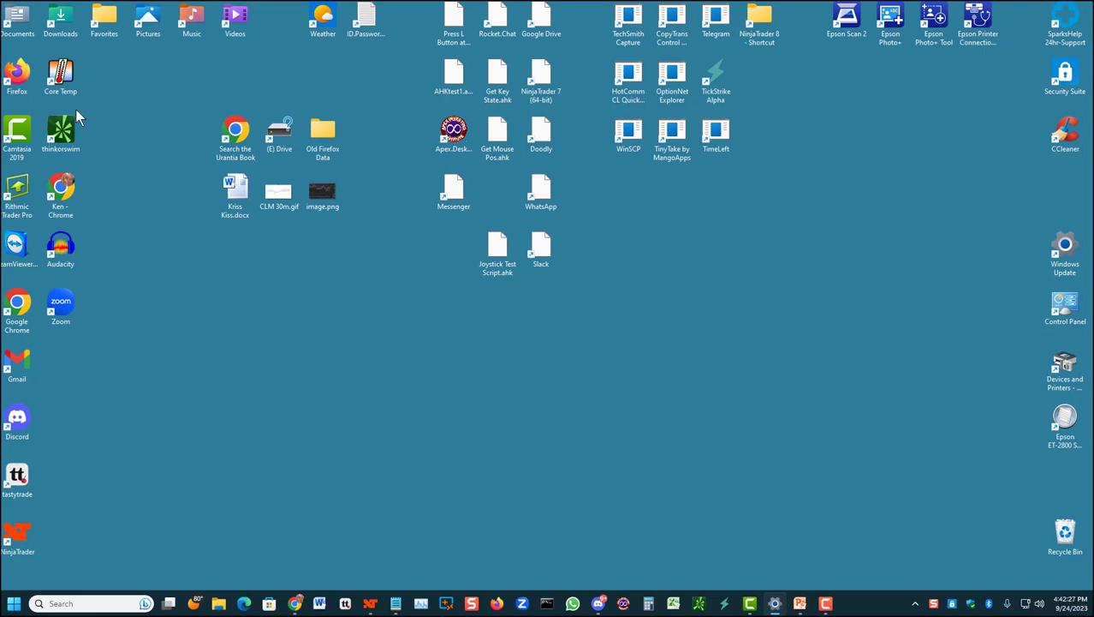
Step: Sync the clock now from Time & language > Date & time, then close Settings
left_click_drag(725, 93, 693, 43)
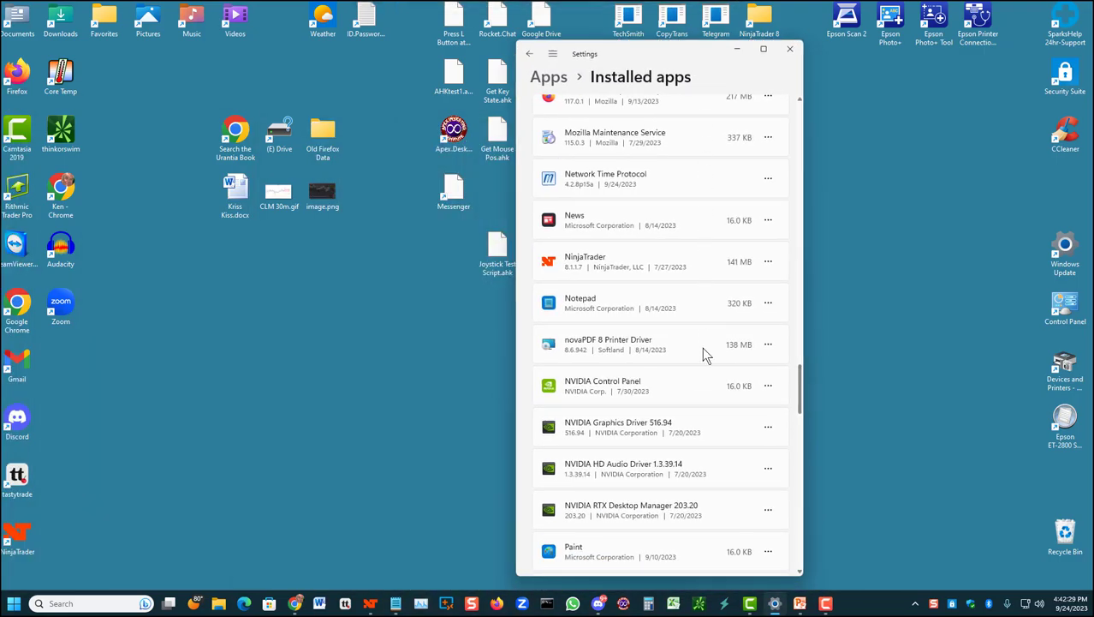
left_click(554, 55)
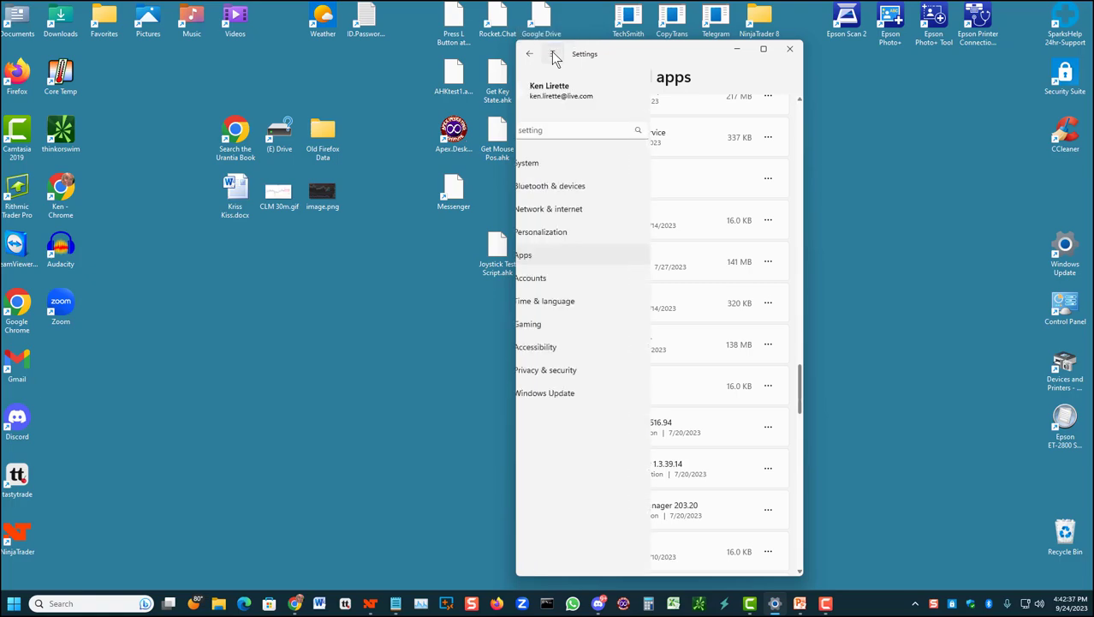
left_click(554, 55)
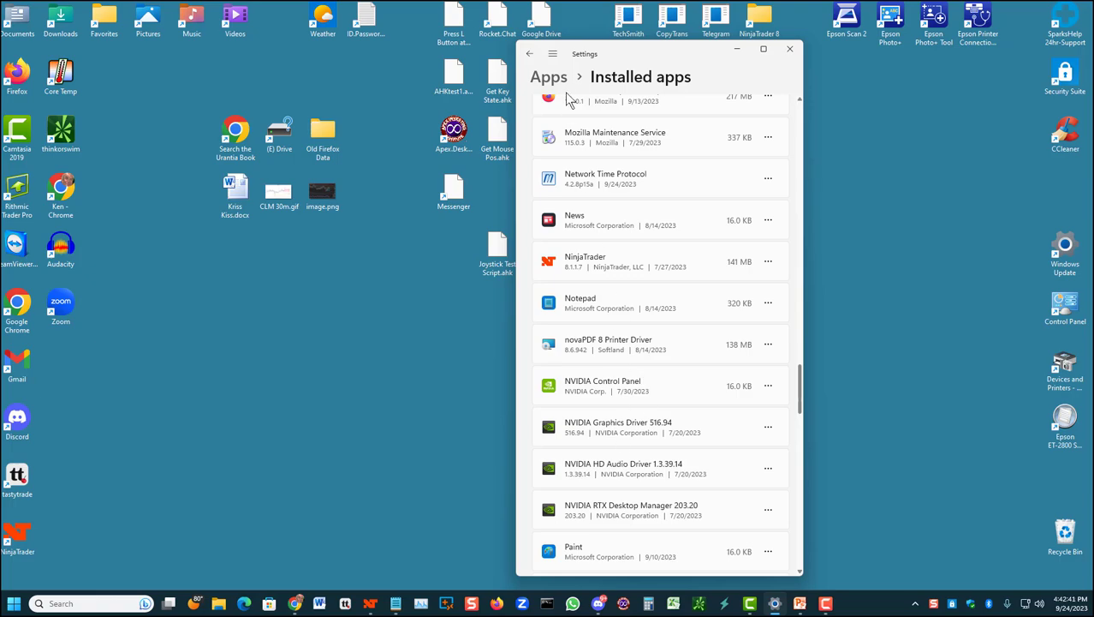
left_click(553, 54)
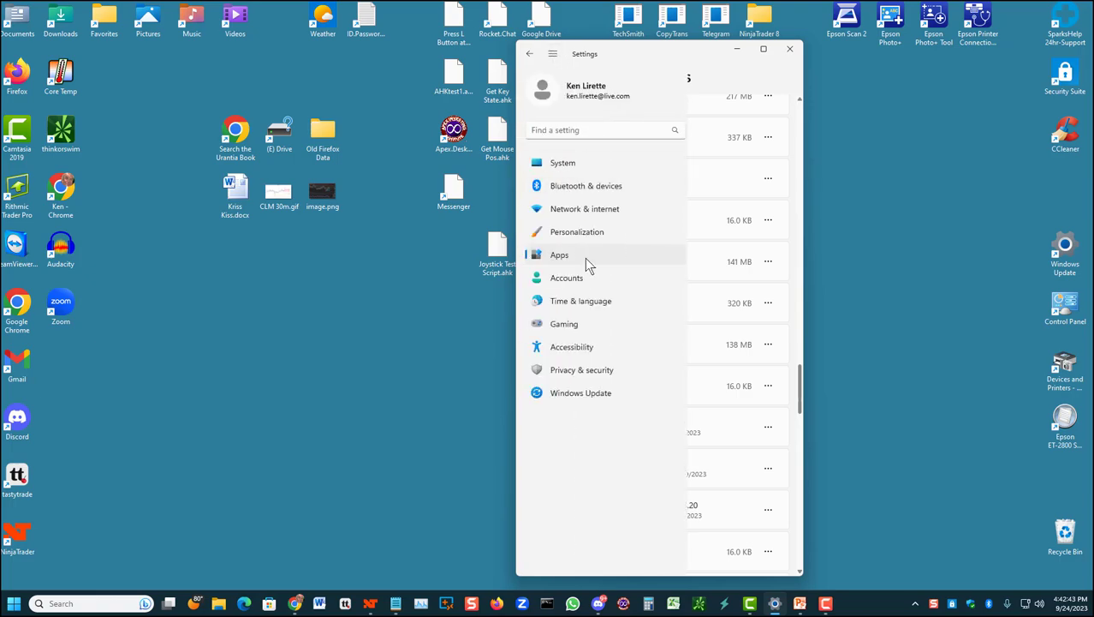
left_click(585, 301)
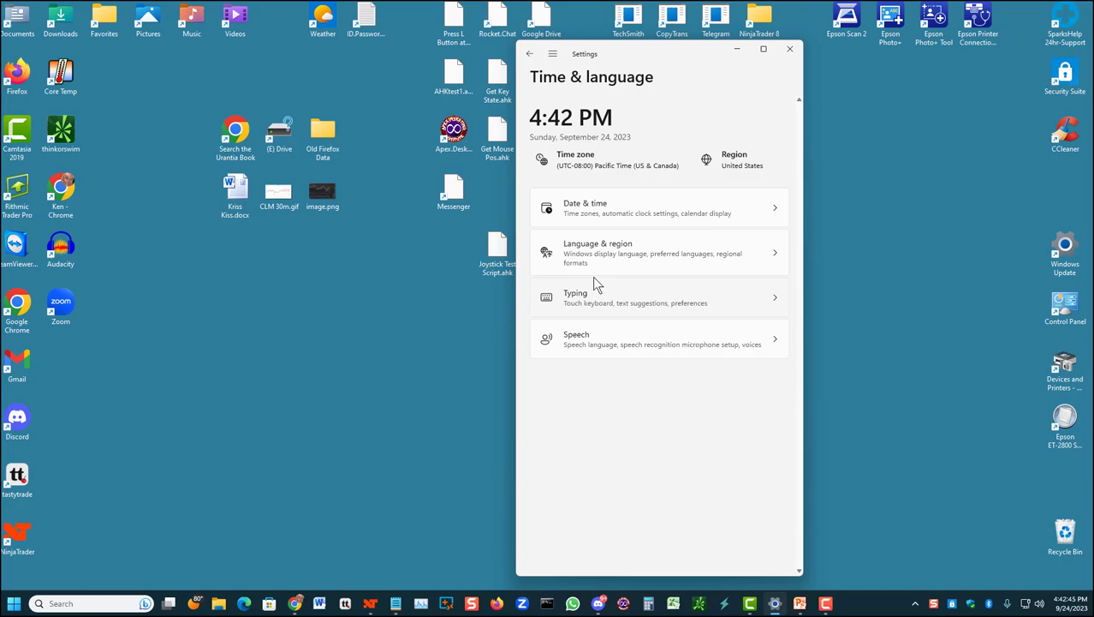
left_click(583, 209)
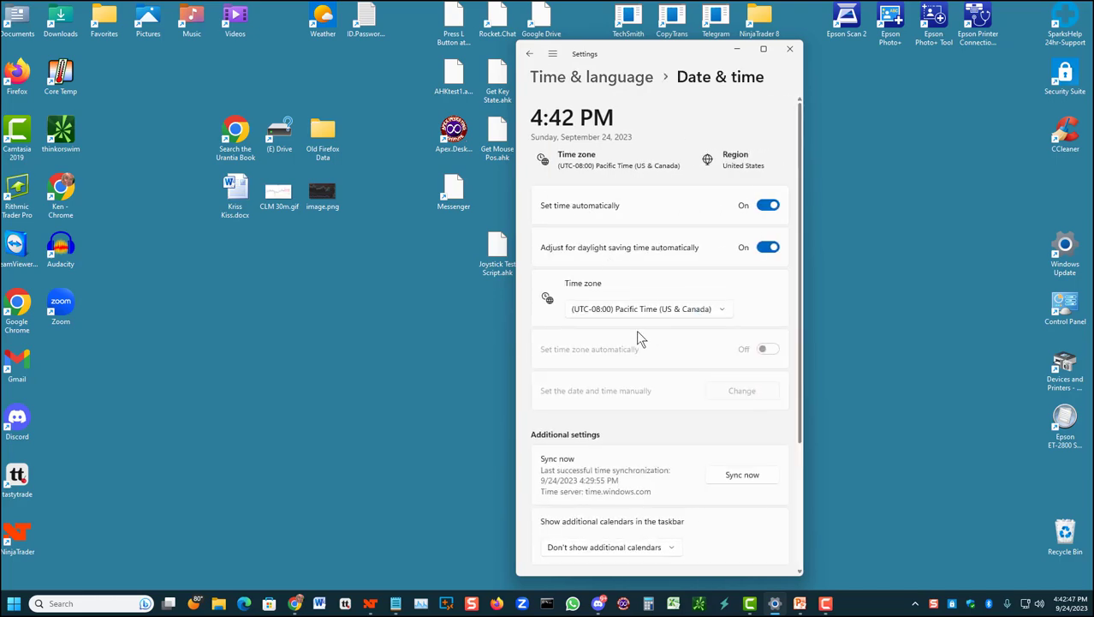
scroll(720, 359, "down", 3)
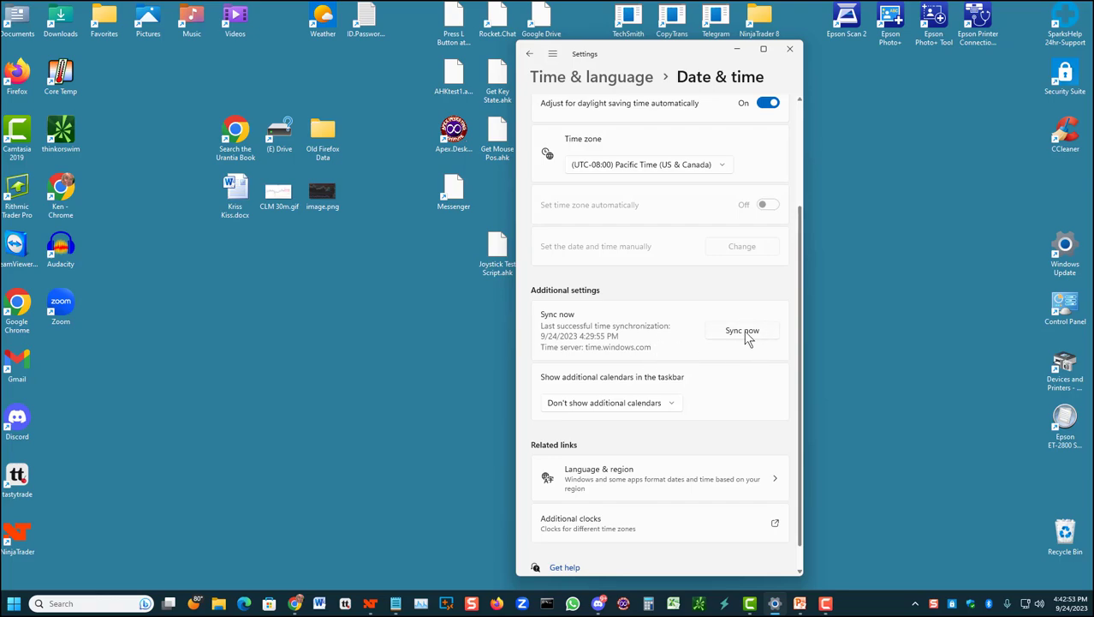
left_click(743, 333)
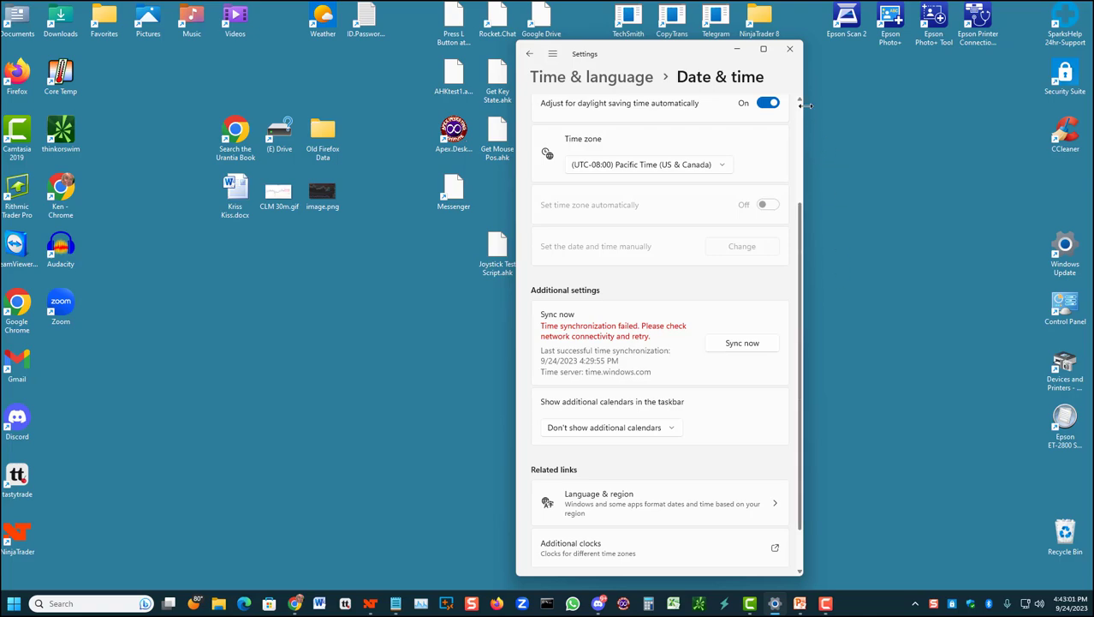
left_click(790, 49)
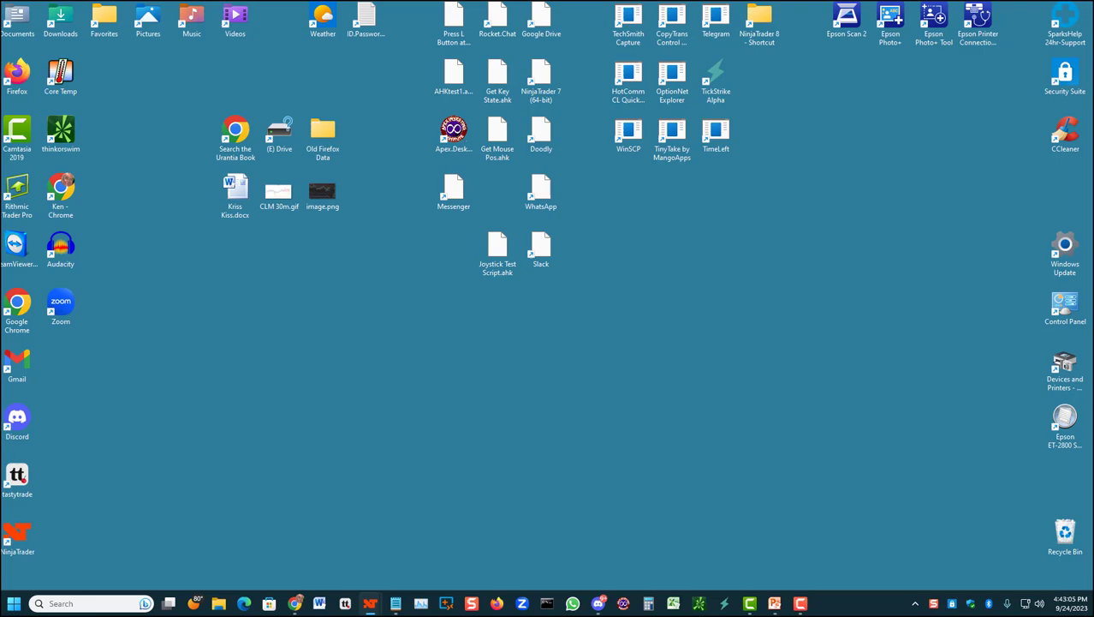